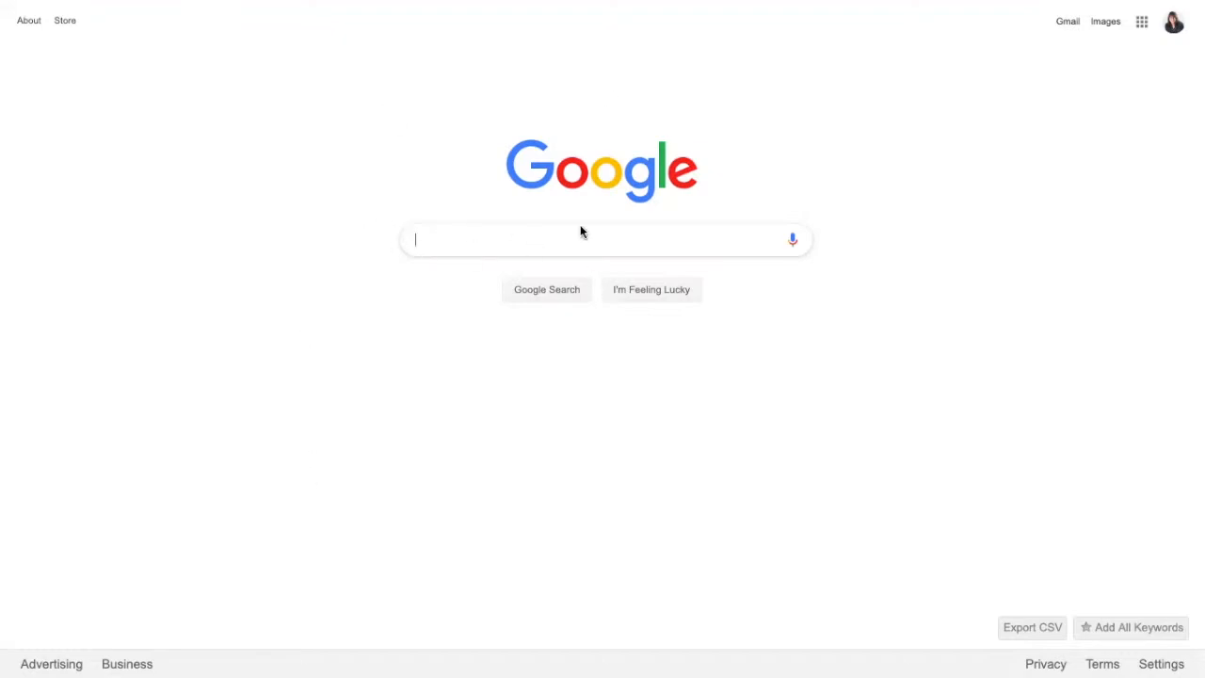
- Open YouTube from the Google home page's list of apps
left_click(1142, 21)
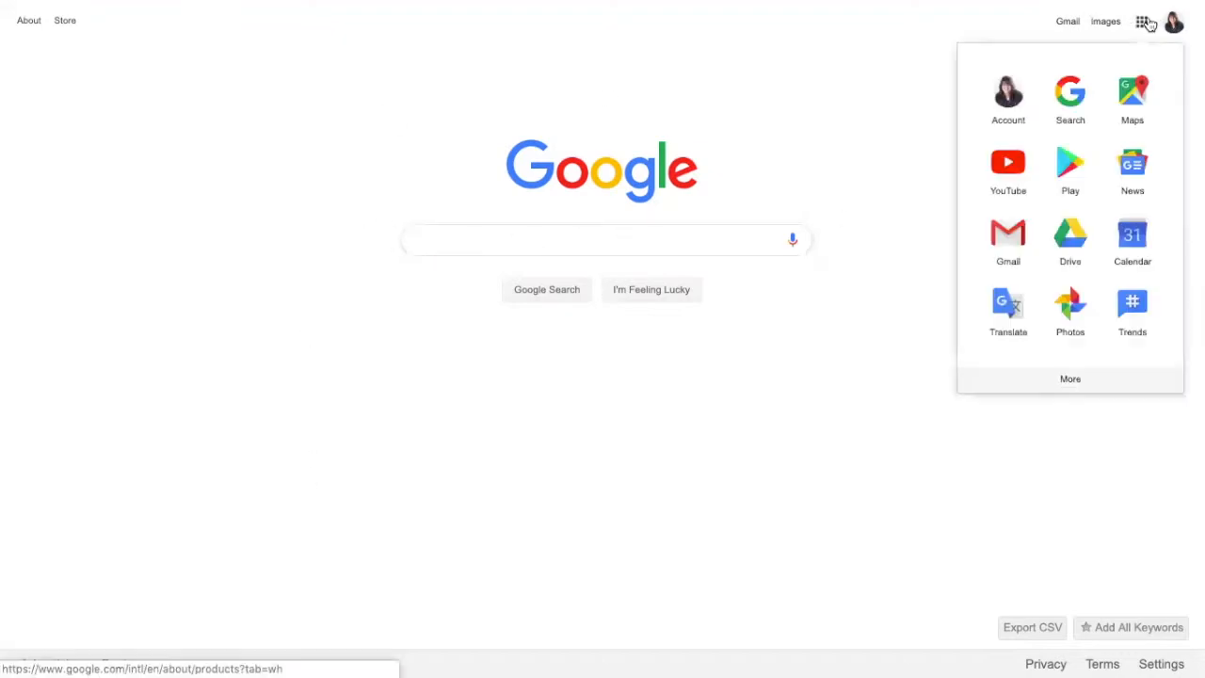
left_click(1017, 175)
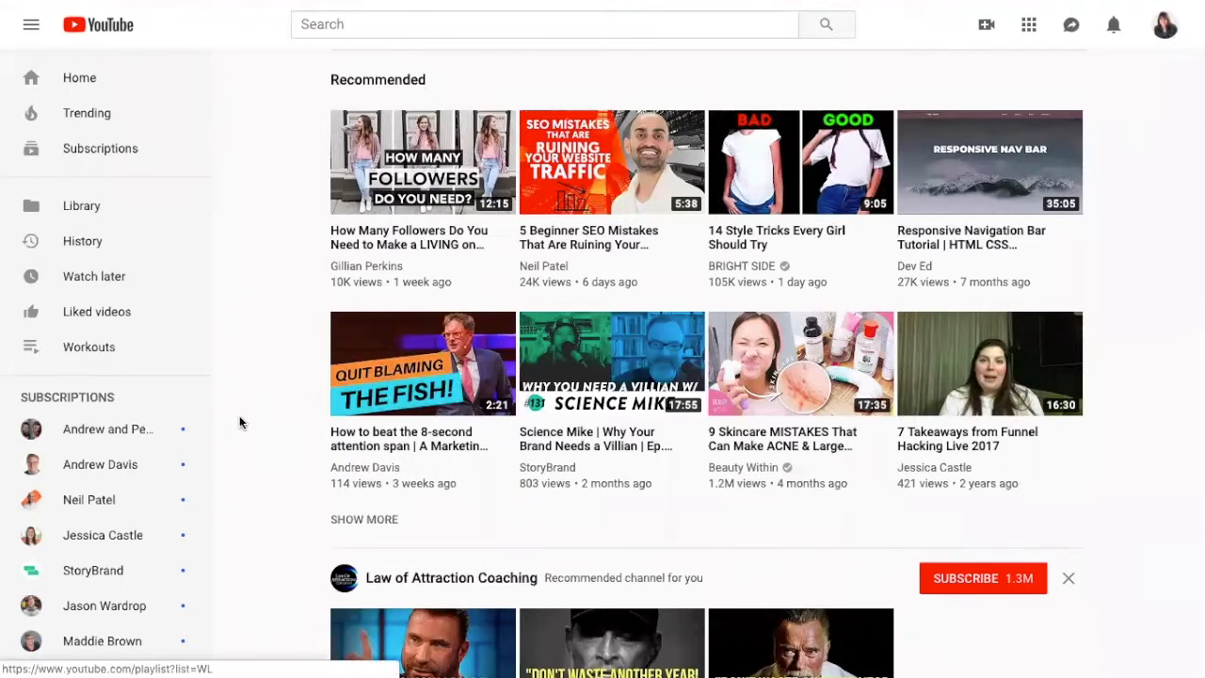
scroll(247, 451, "down", 1)
scroll(248, 447, "up", 1)
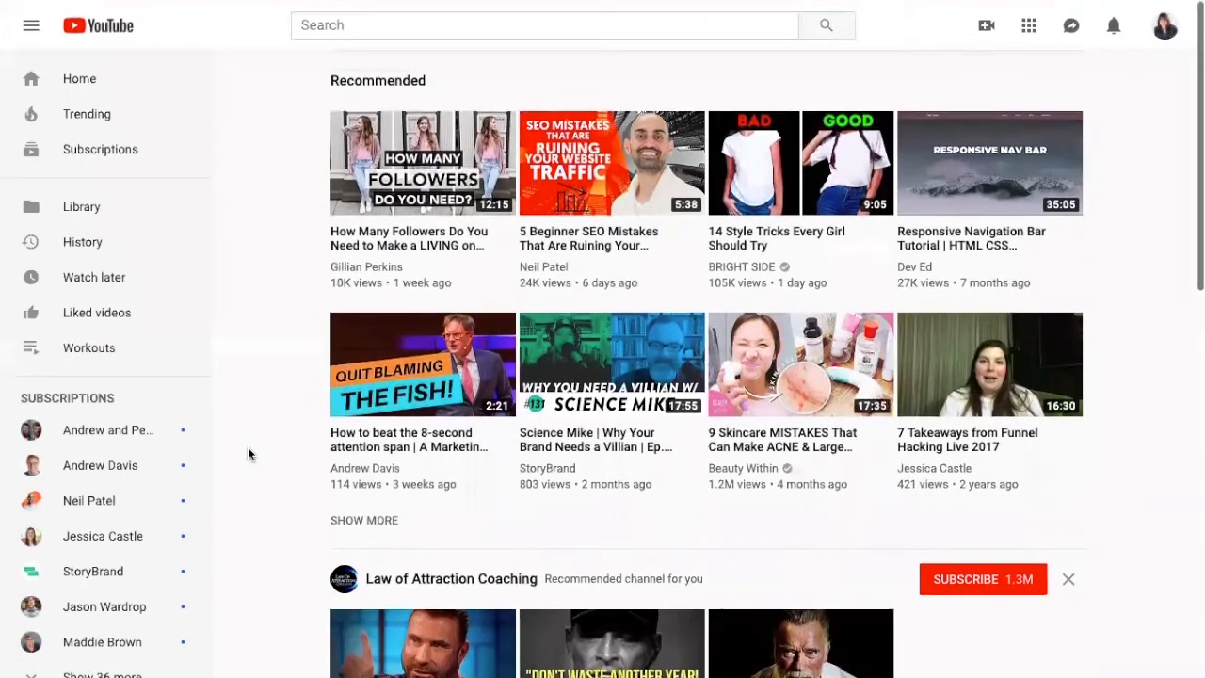
left_click(1164, 31)
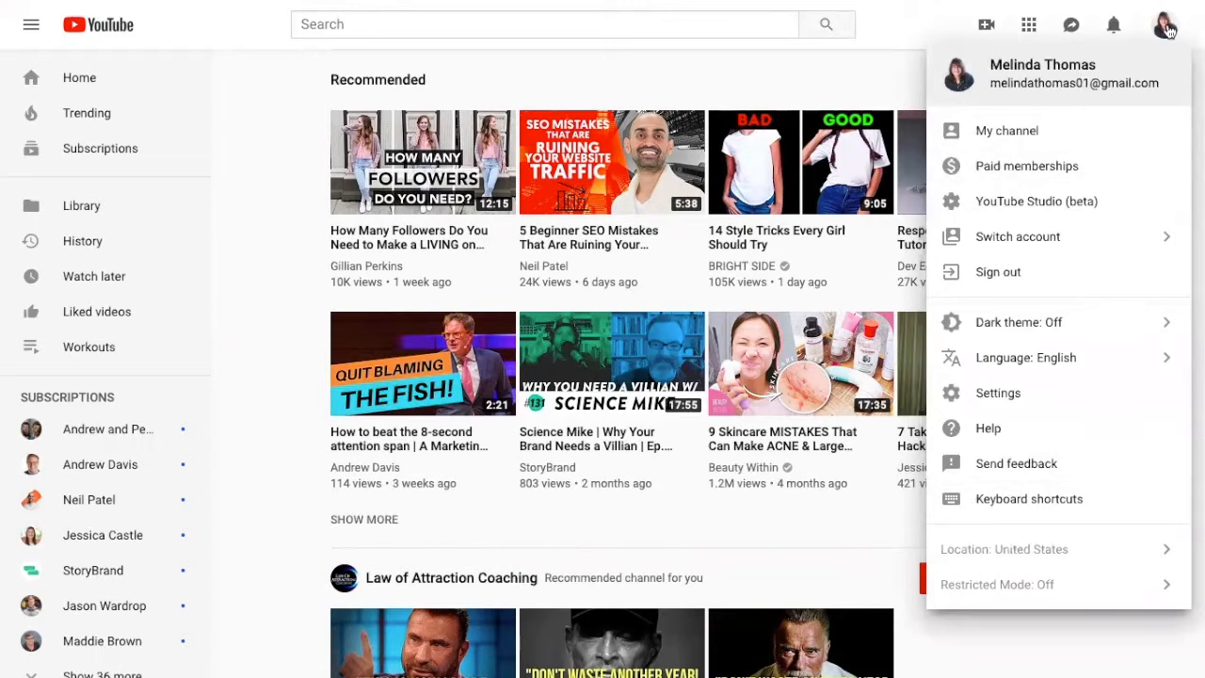
left_click(1165, 28)
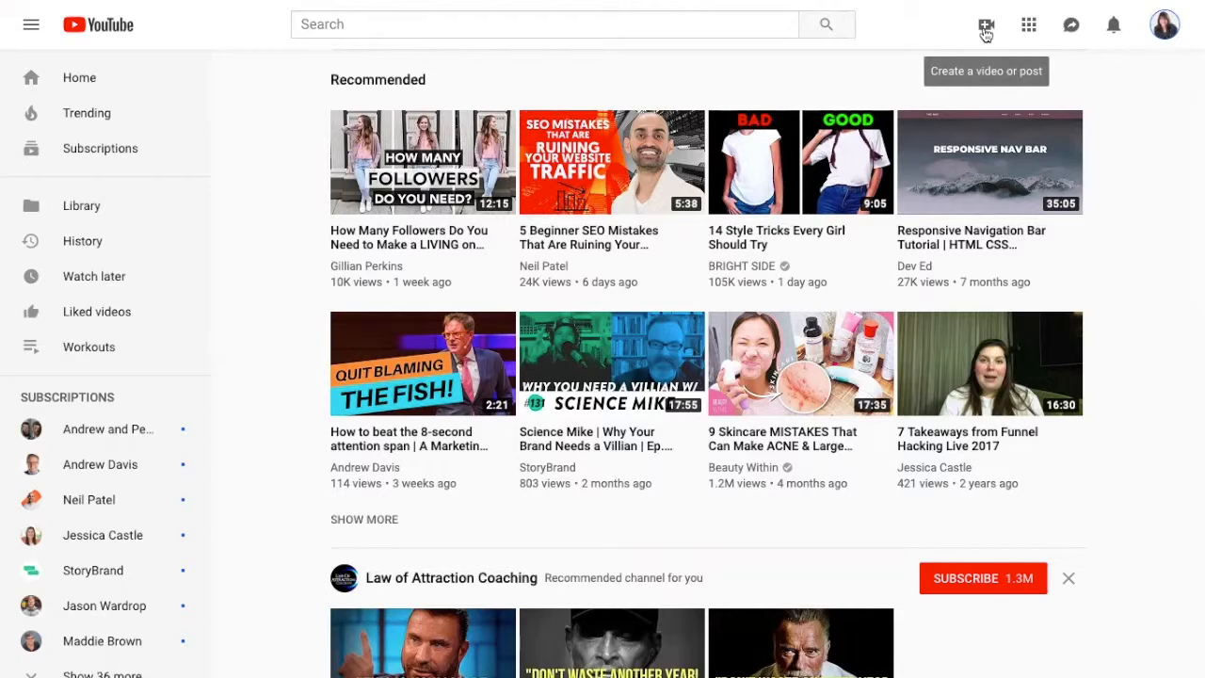
left_click(1165, 27)
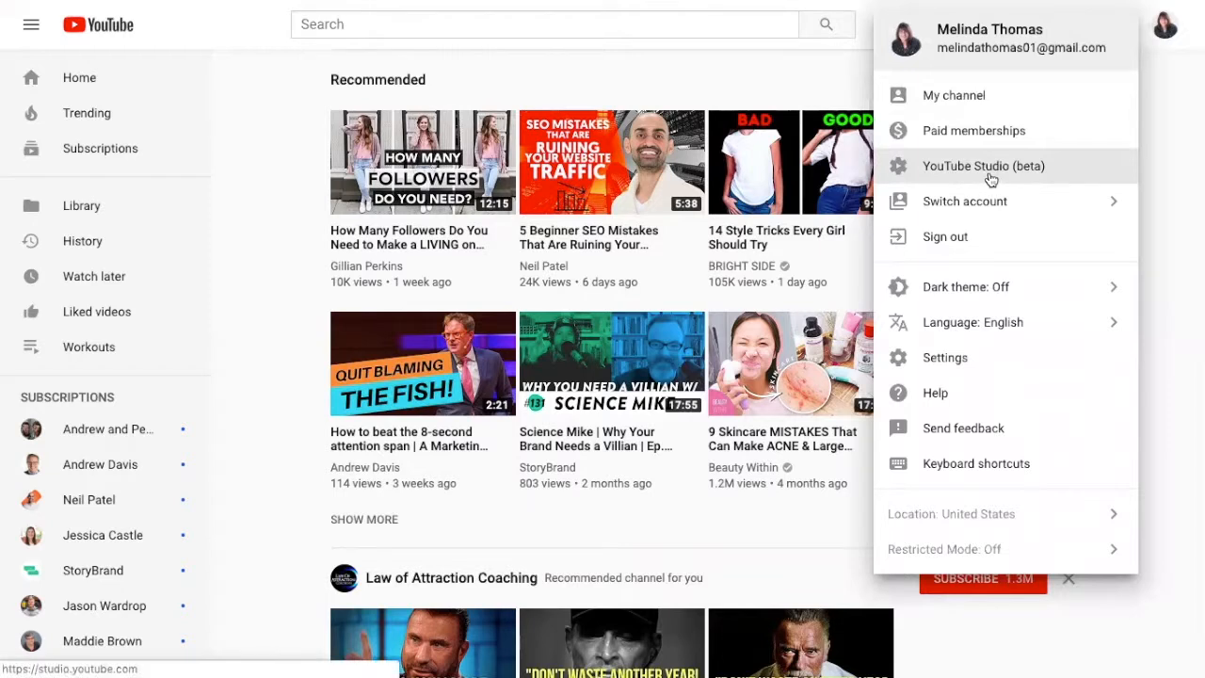
key("Escape")
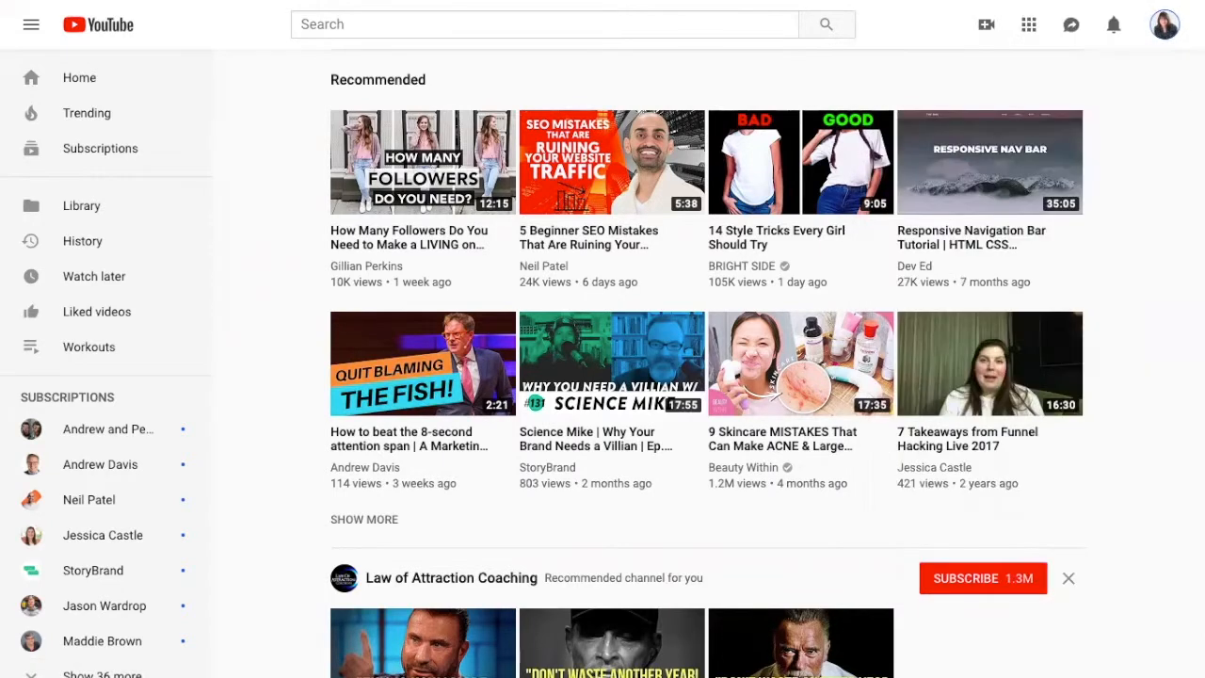
- Start a new YouTube video upload using the Desktop file Helena Business Association.mp4
left_click(986, 31)
left_click(1028, 68)
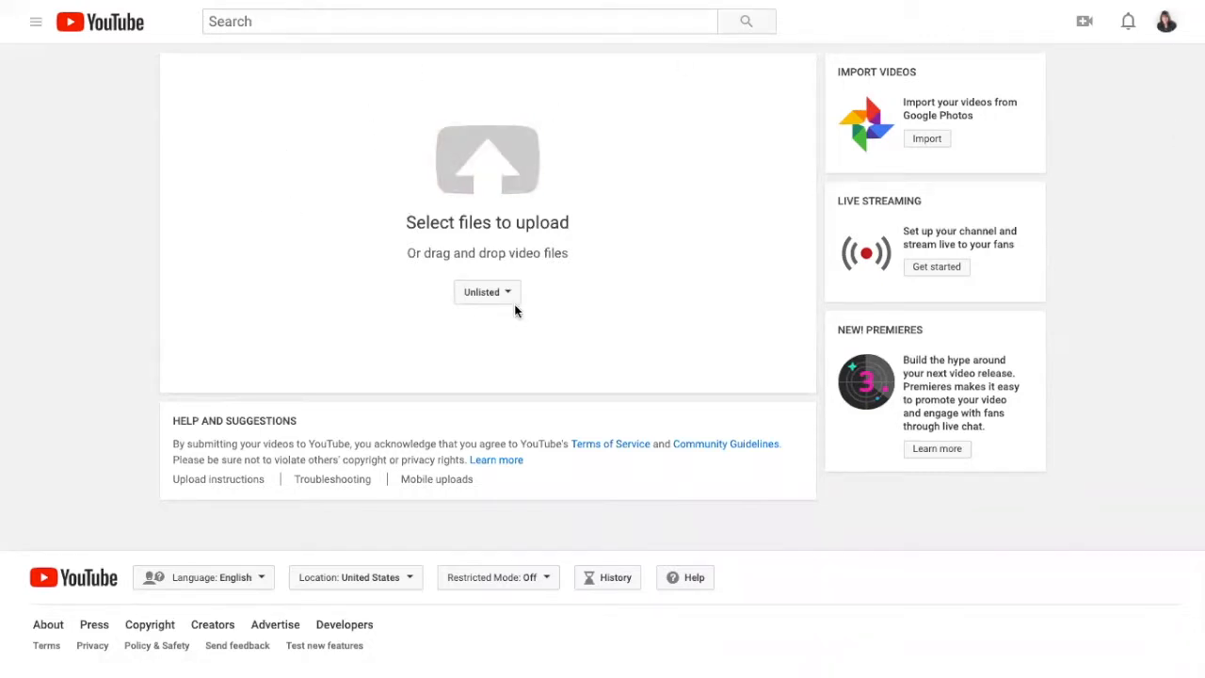
left_click(488, 162)
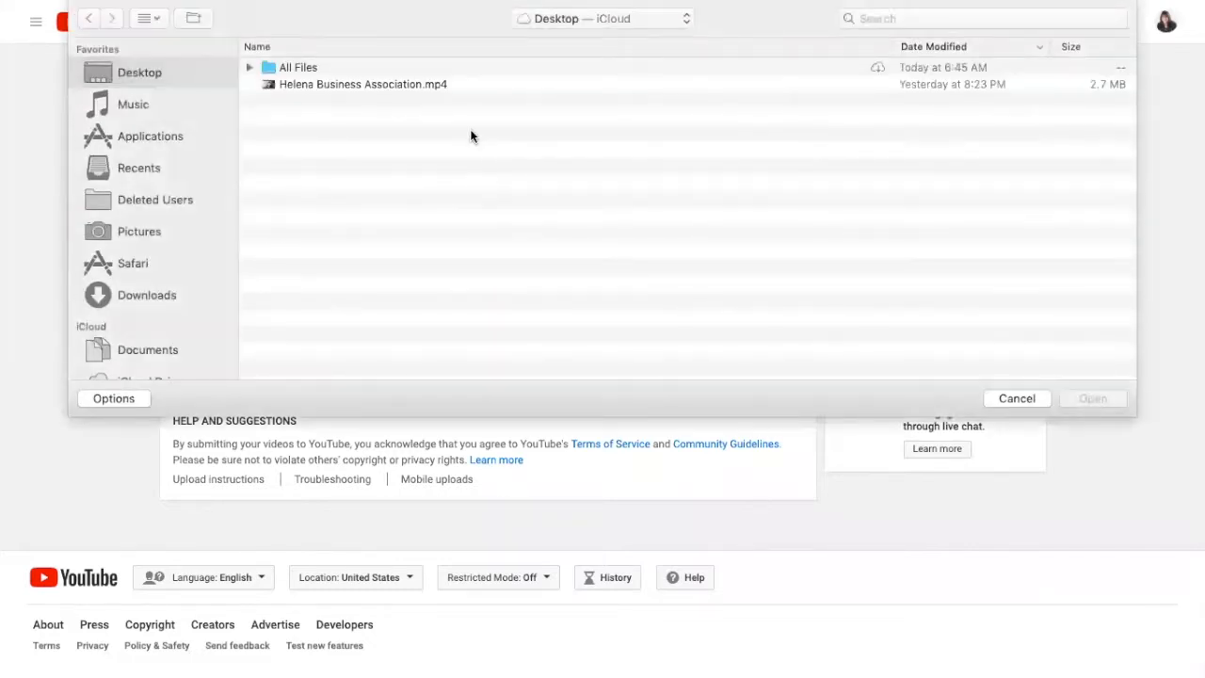
left_click(400, 83)
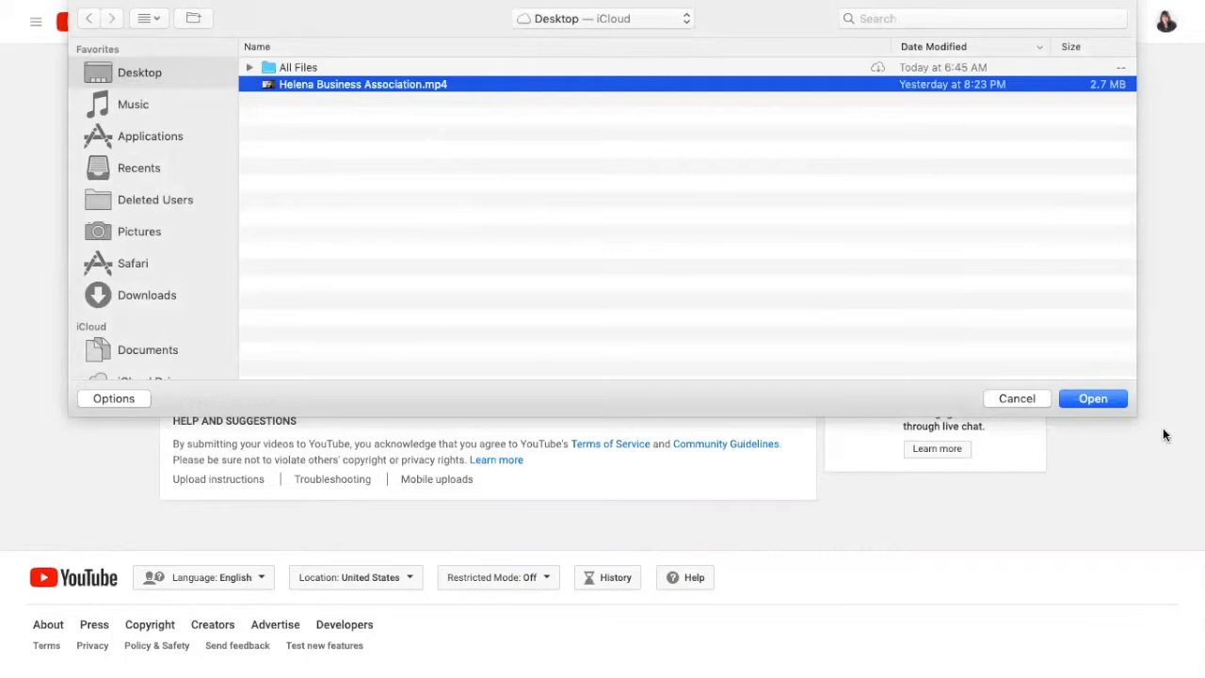
left_click(1116, 403)
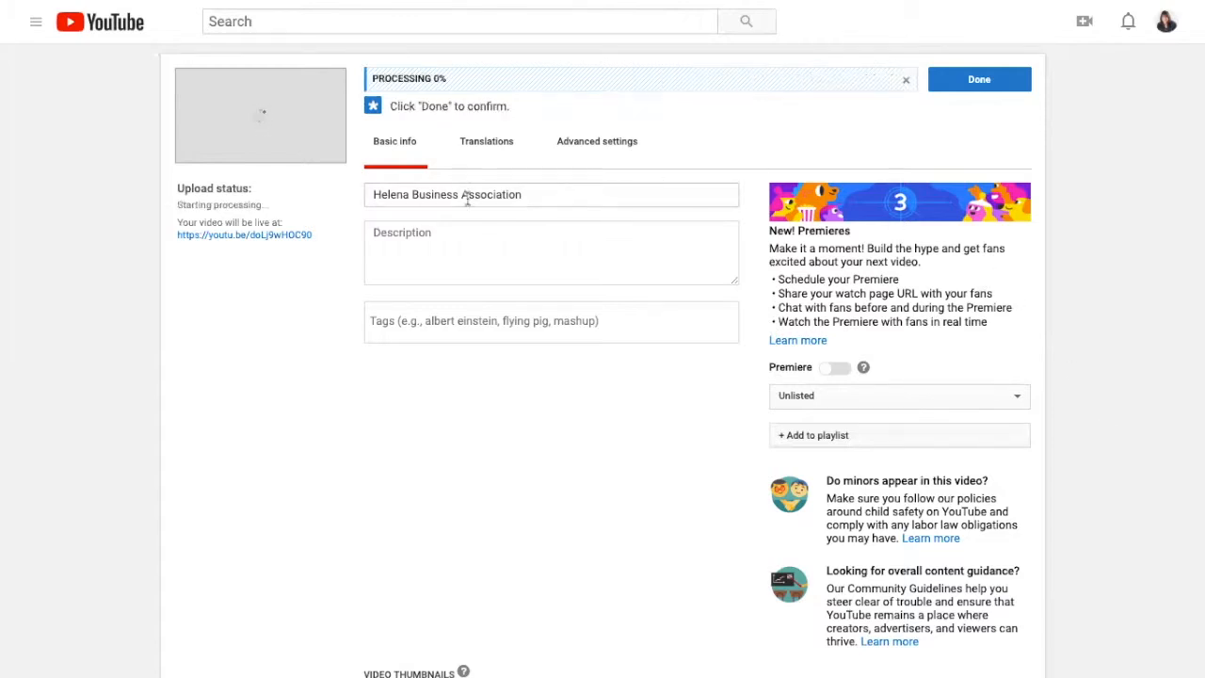
- Replace the uploaded video's title with "Video for Business Owners"
left_click(402, 194)
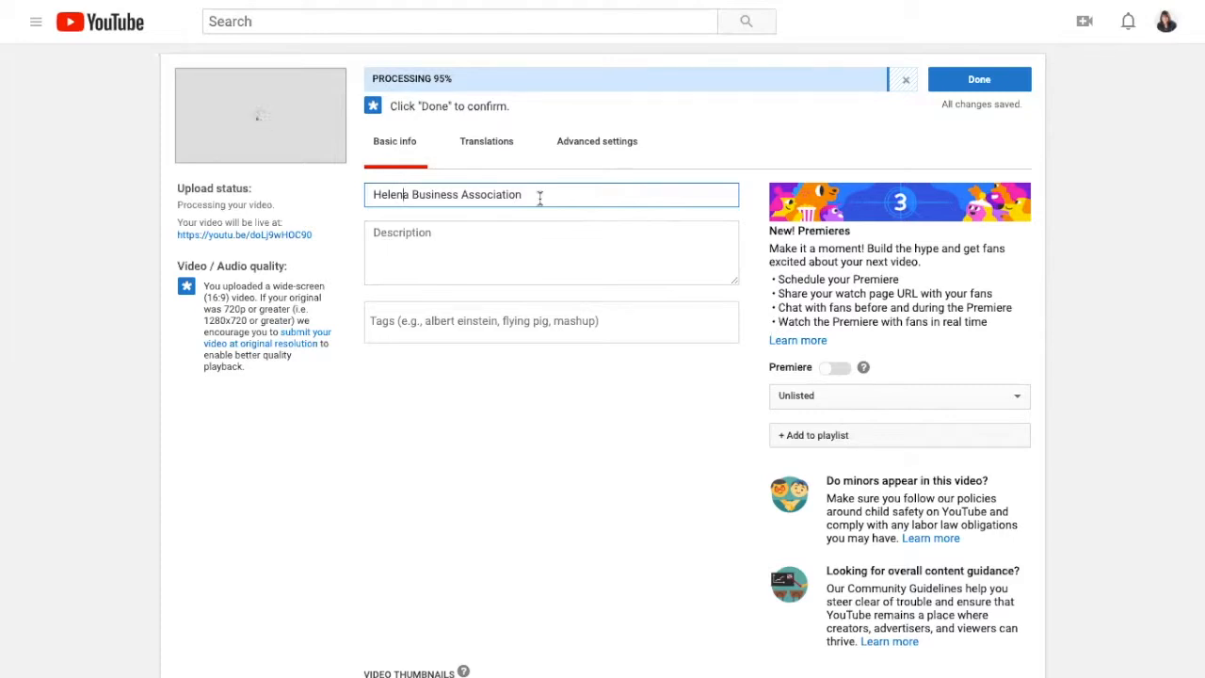
left_click_drag(540, 196, 363, 201)
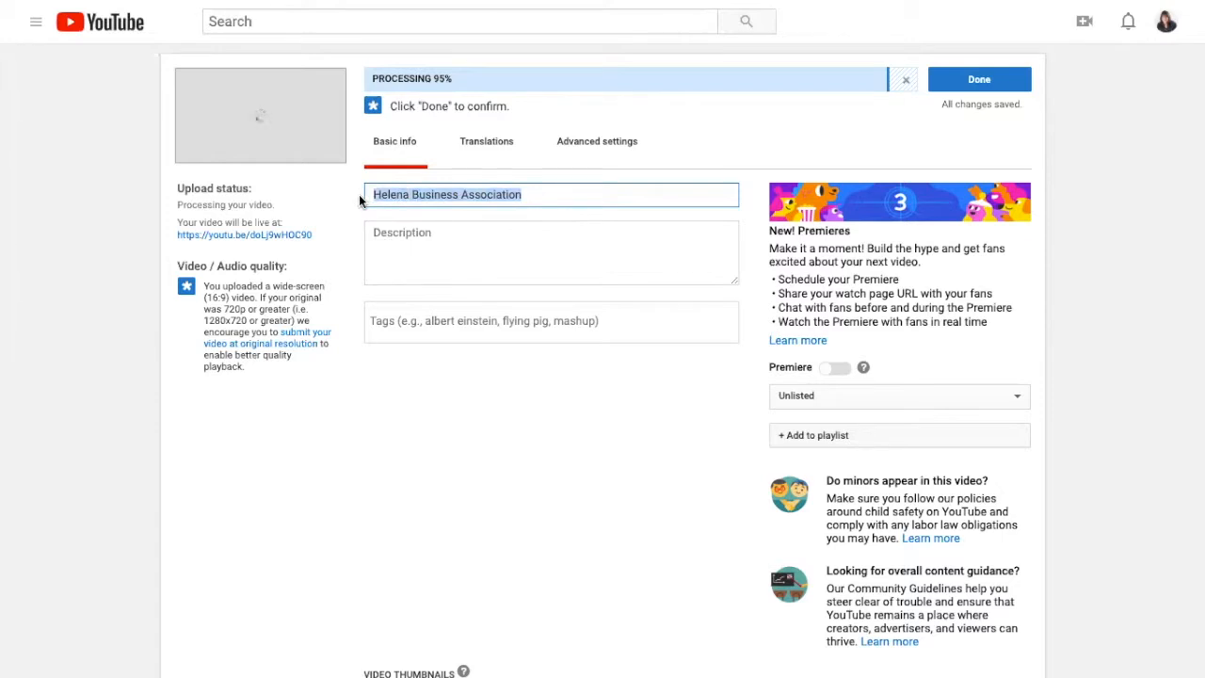
type("Video for ")
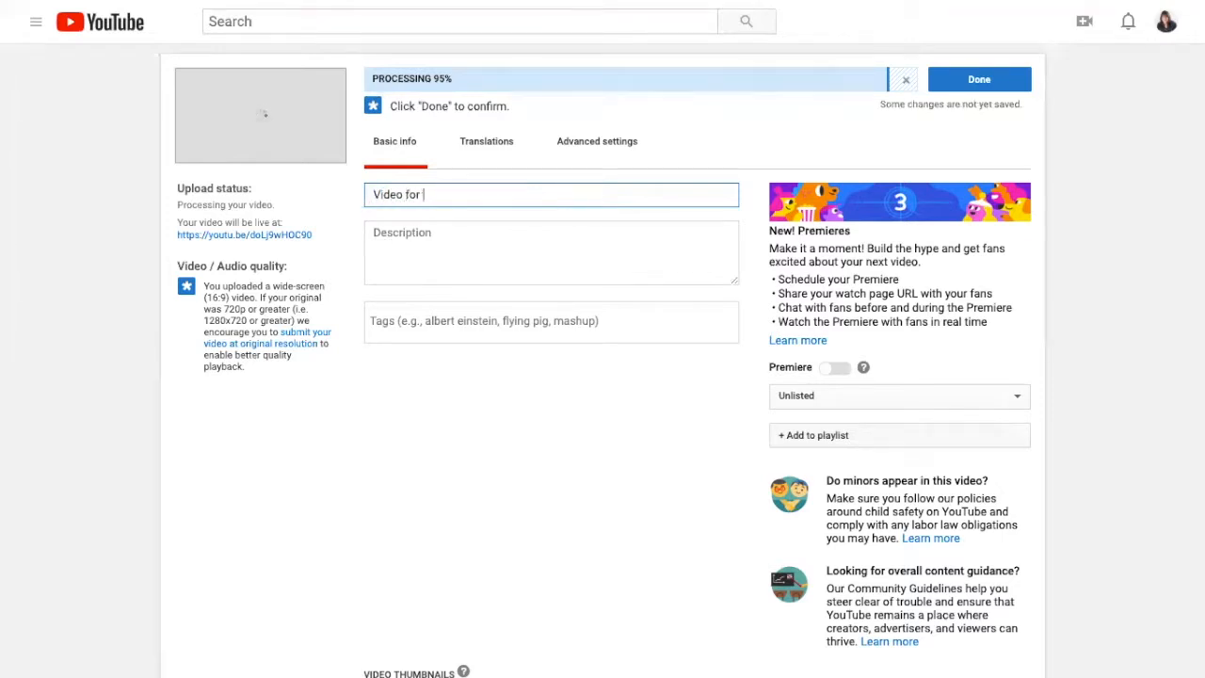
type("Business")
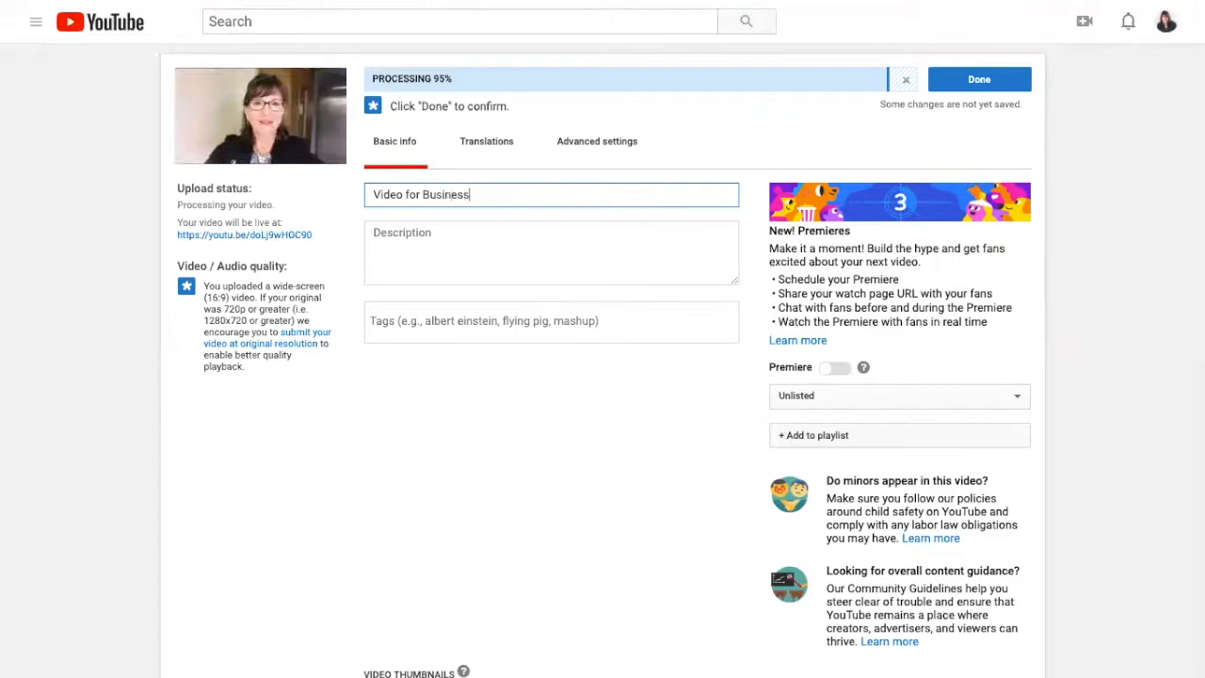
type(" Owners")
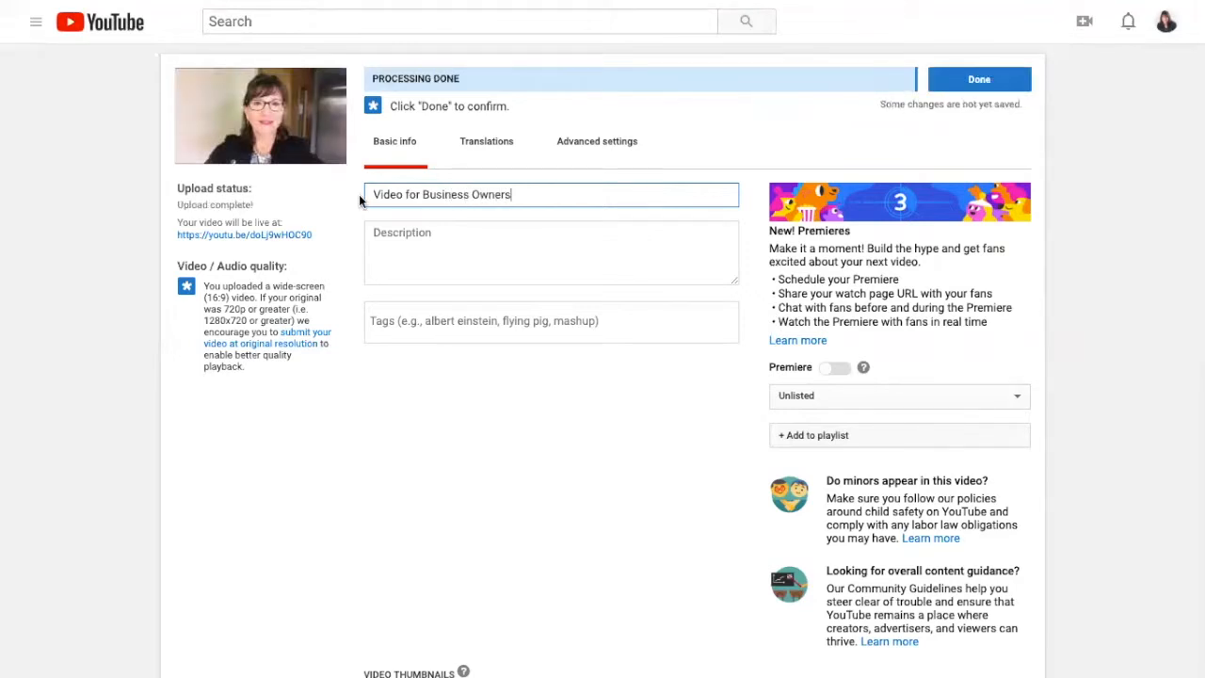
- Enter the video description "At this meeting I shared tips for using video in your business."
left_click(418, 255)
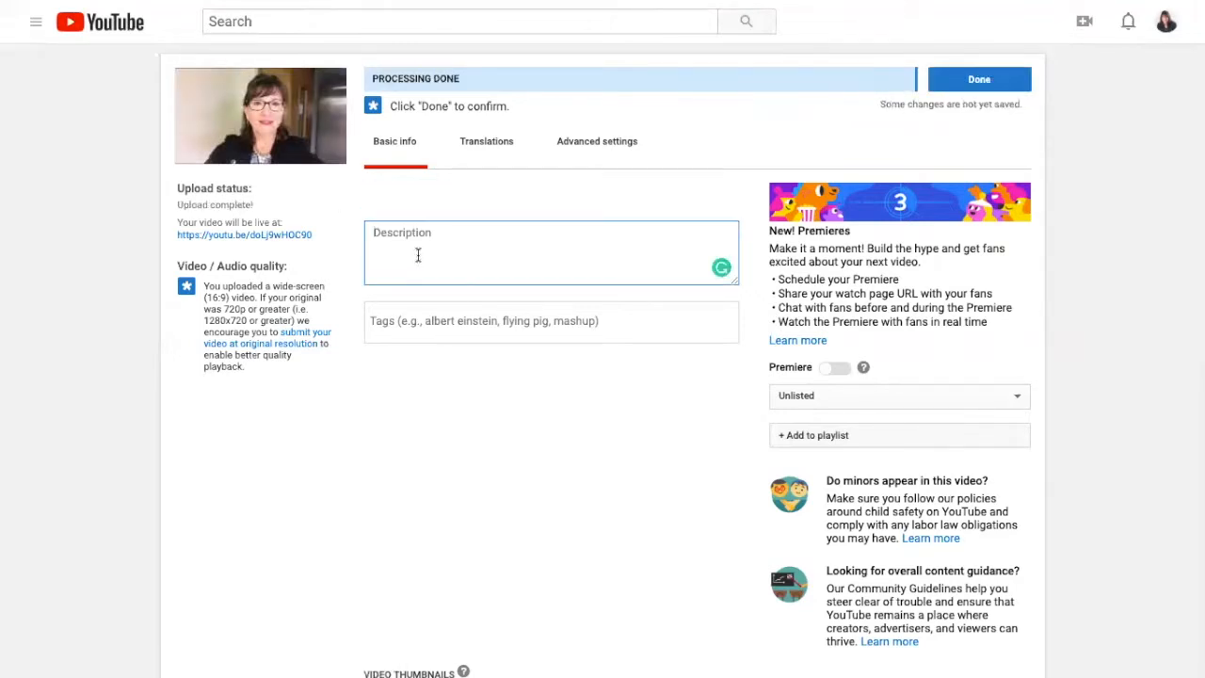
type("This v")
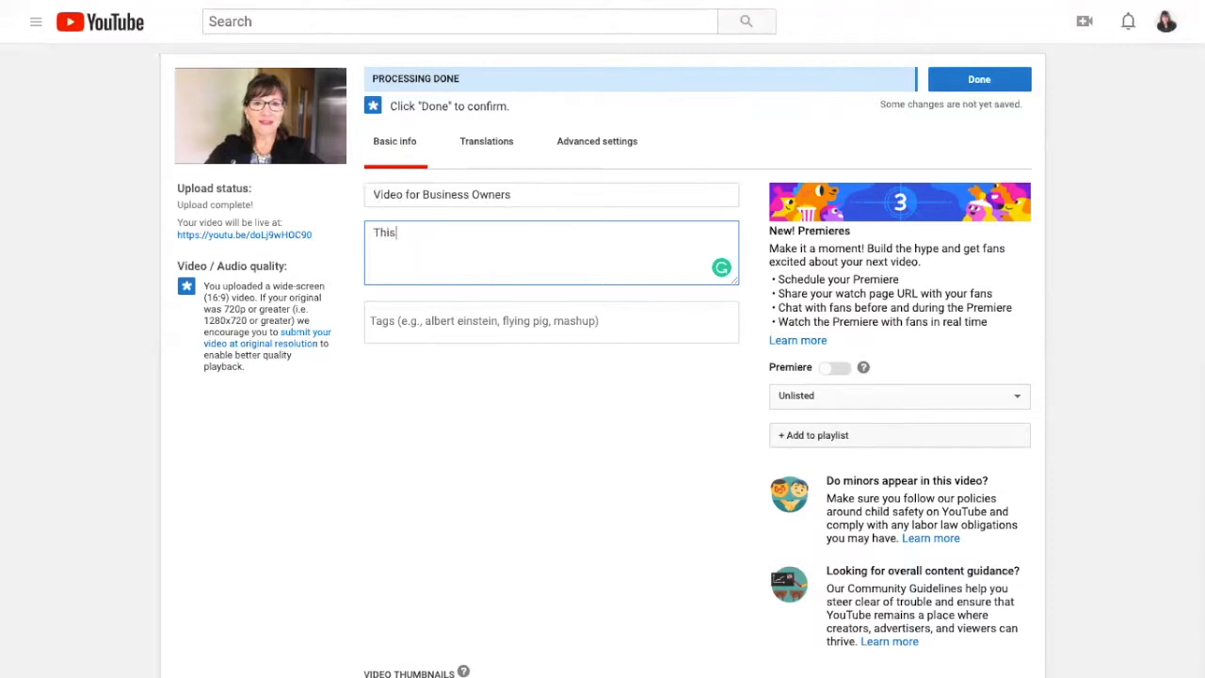
key("BackSpace")
key("BackSpace")
key("BackSpace")
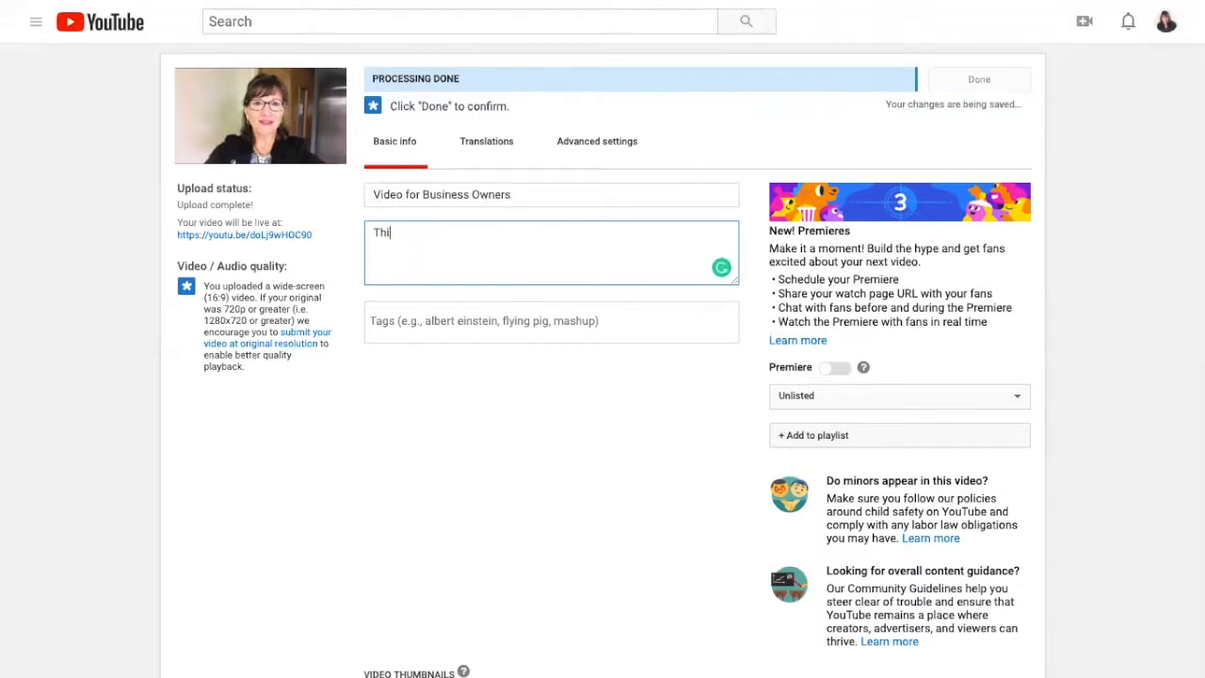
key("BackSpace")
key("BackSpace")
key("BackSpace")
type("At this meeting I sha")
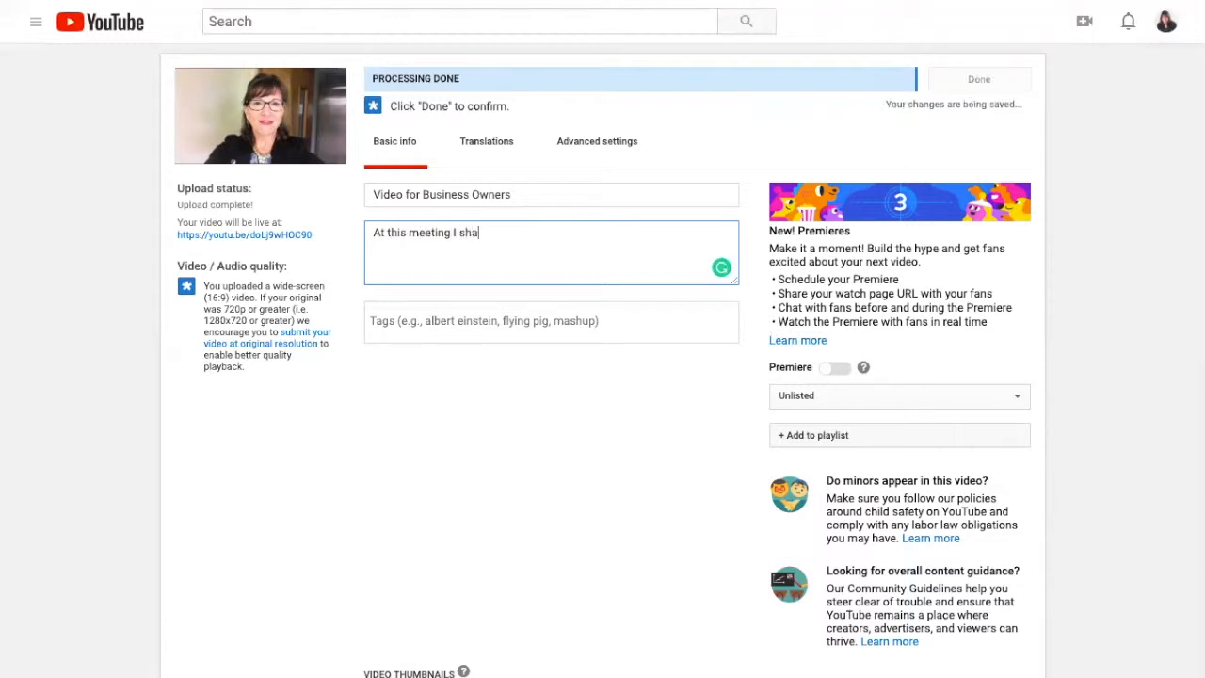
type("red tips for ")
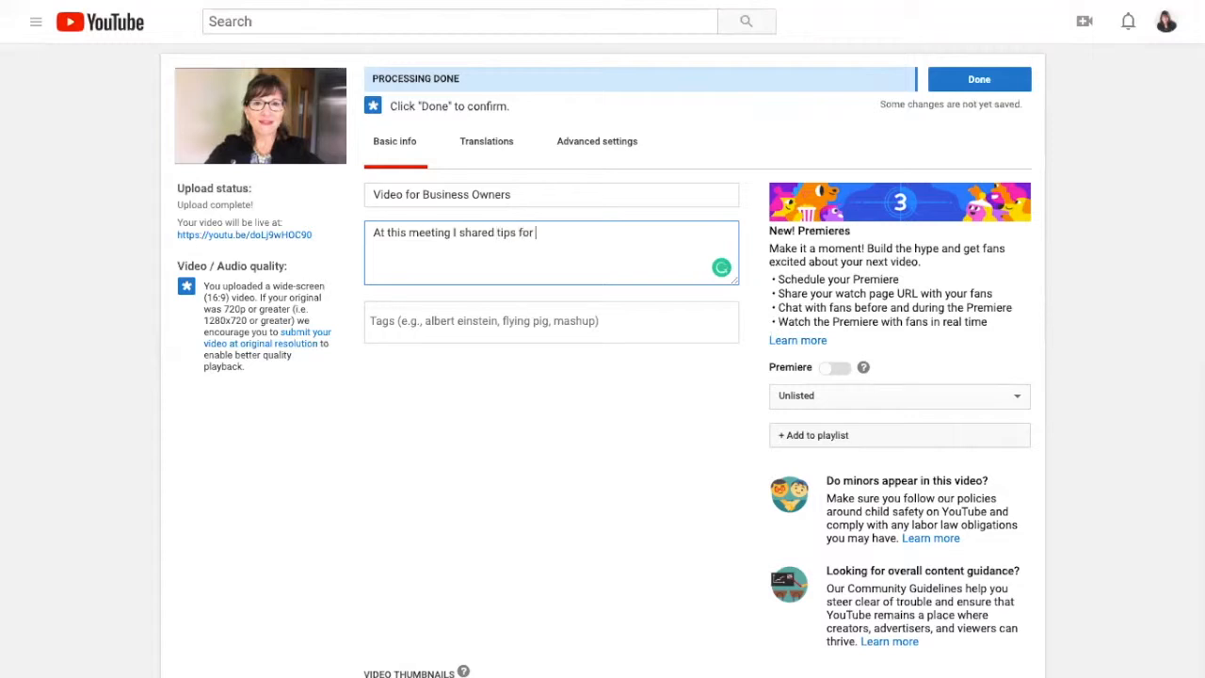
type("using video in you")
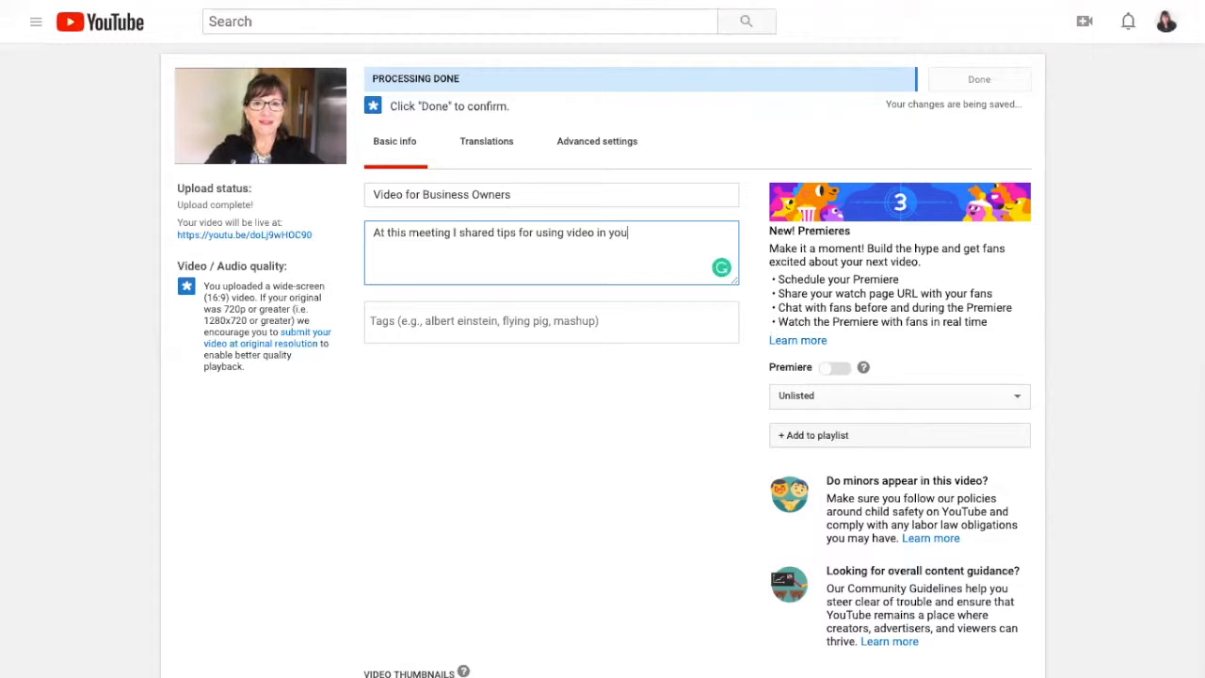
type("r business.")
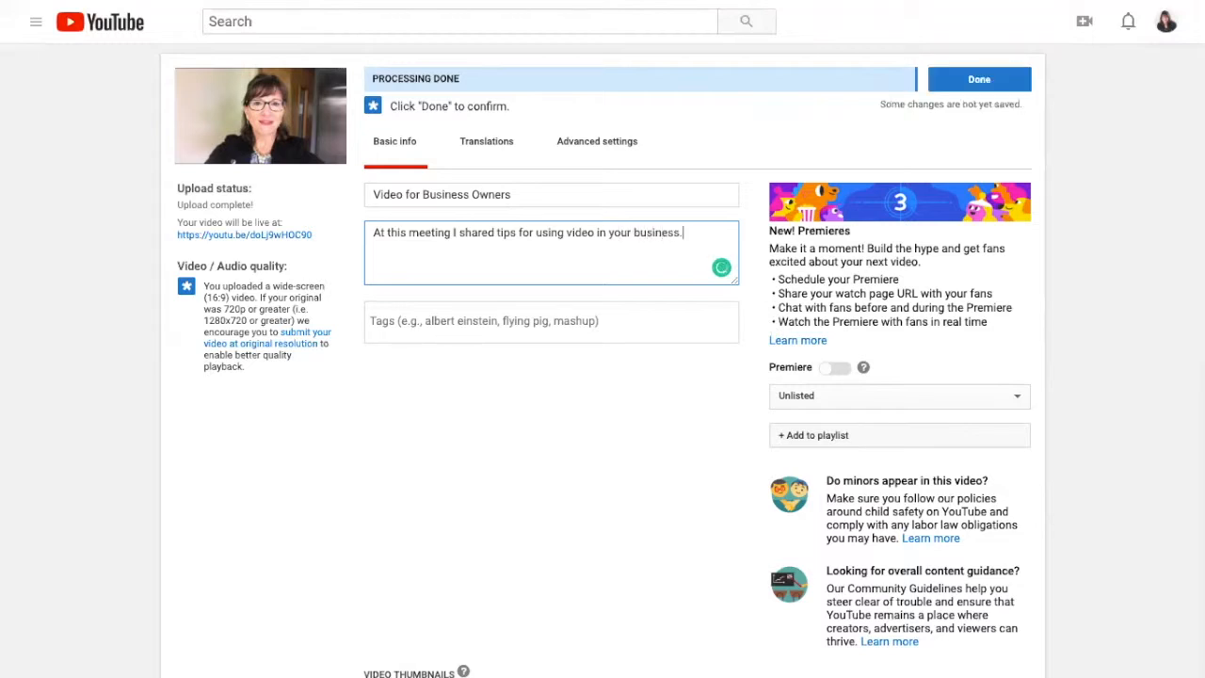
- Add the tag "Marketing tips" and accept the suggested comma after "meeting" in the description
left_click(442, 324)
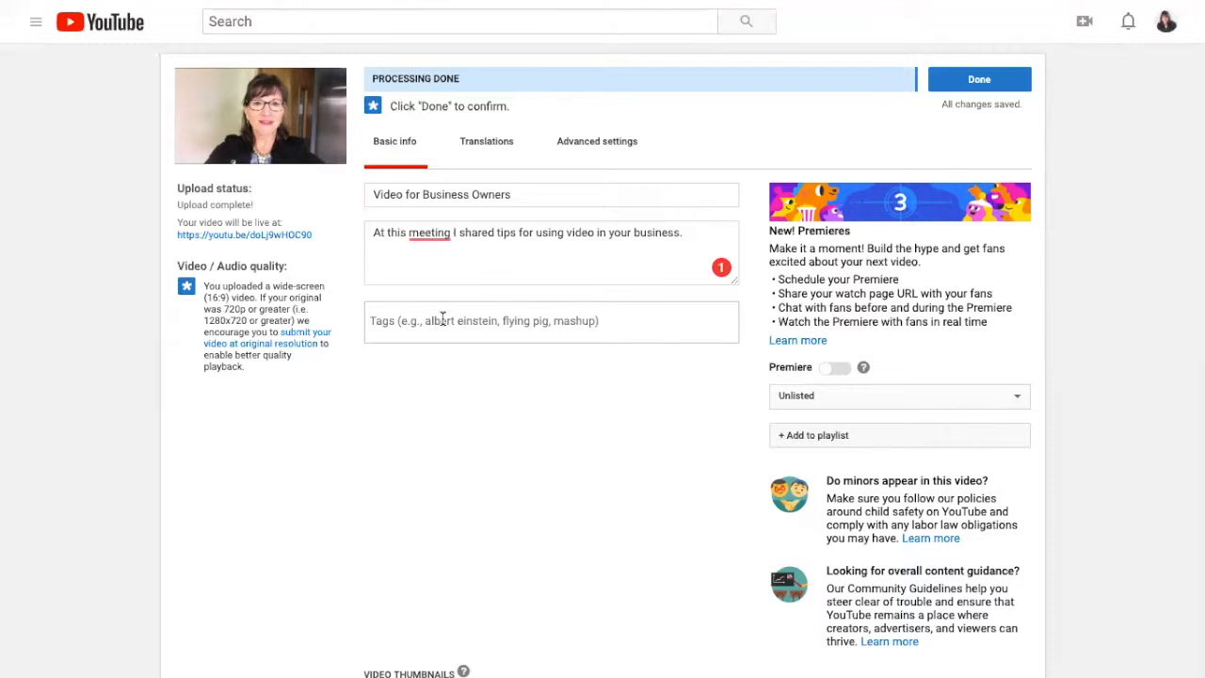
type("Marketin")
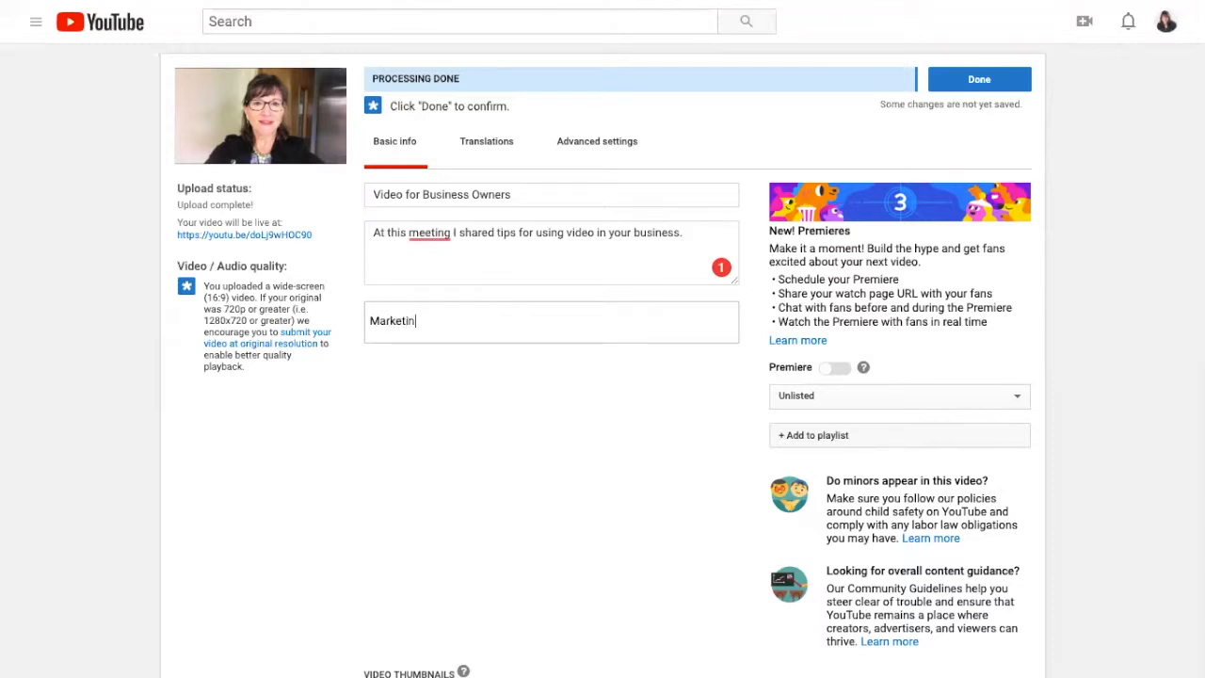
type("g tips")
key("Return")
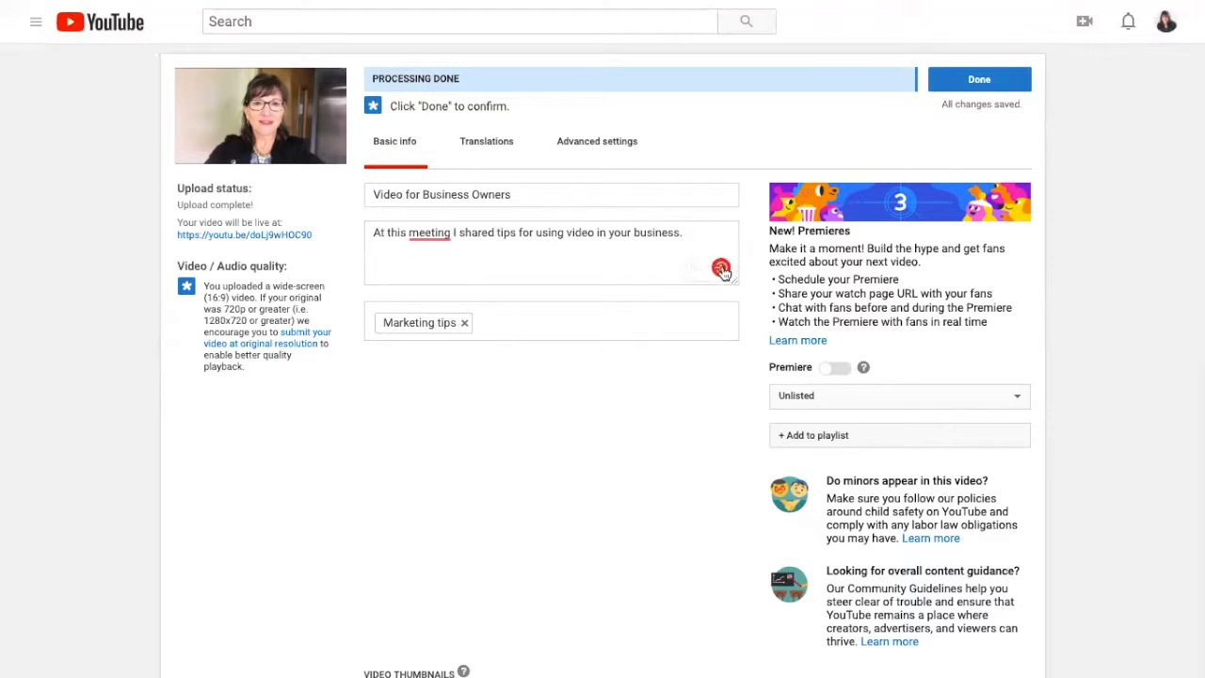
left_click(451, 232)
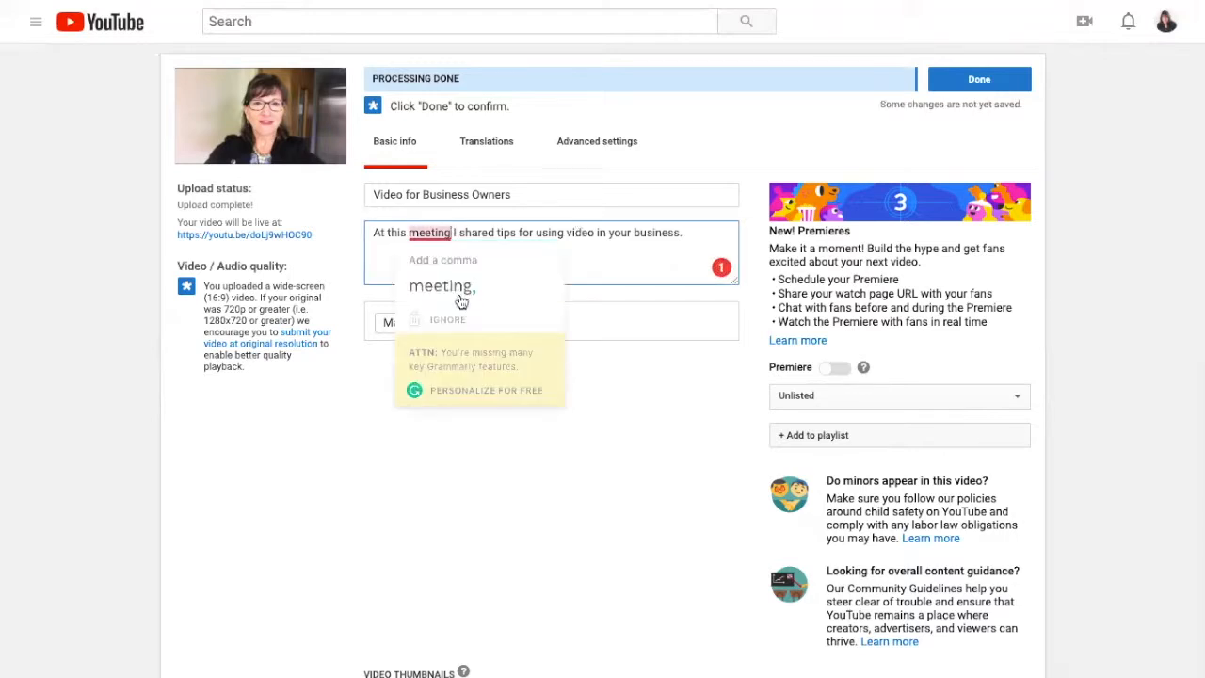
left_click(465, 289)
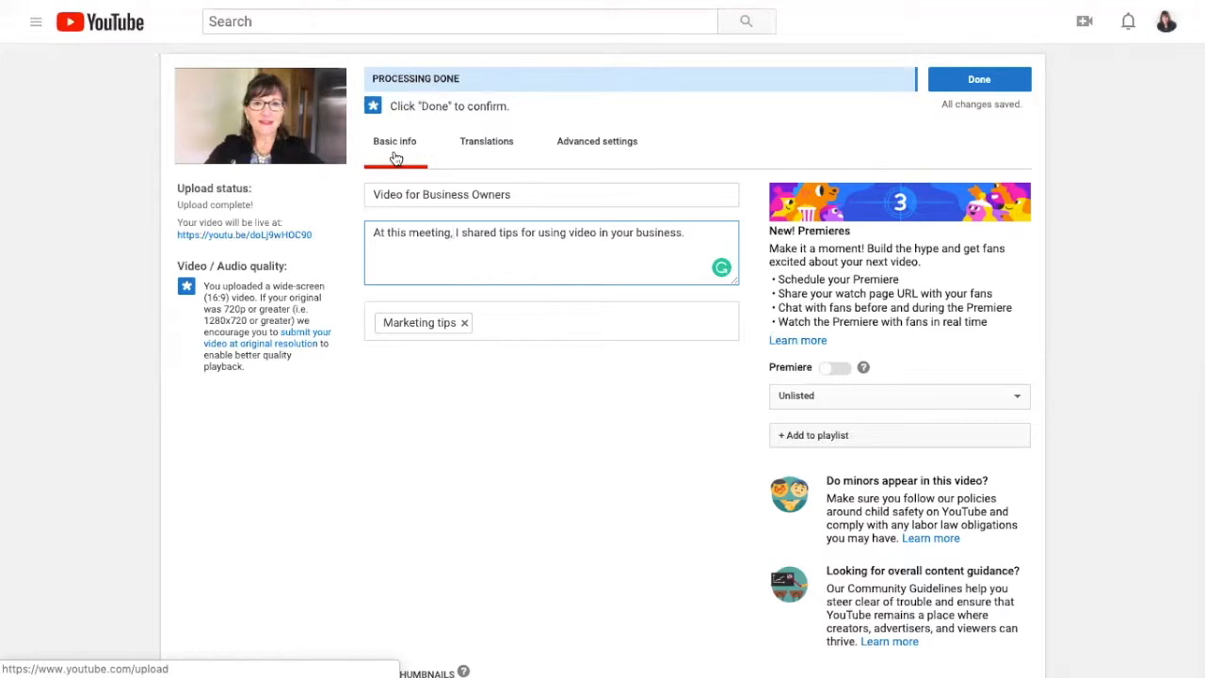
- Set the original language of the video's title and description to English, making it the default for new uploads
left_click(483, 151)
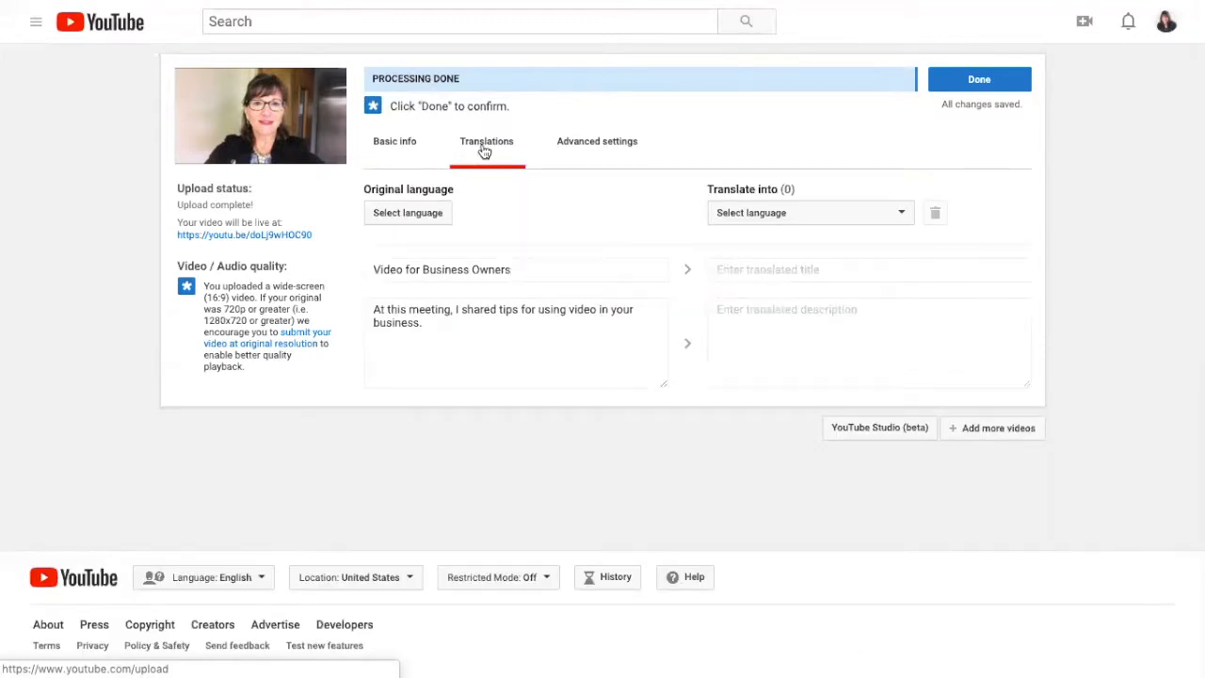
left_click(421, 217)
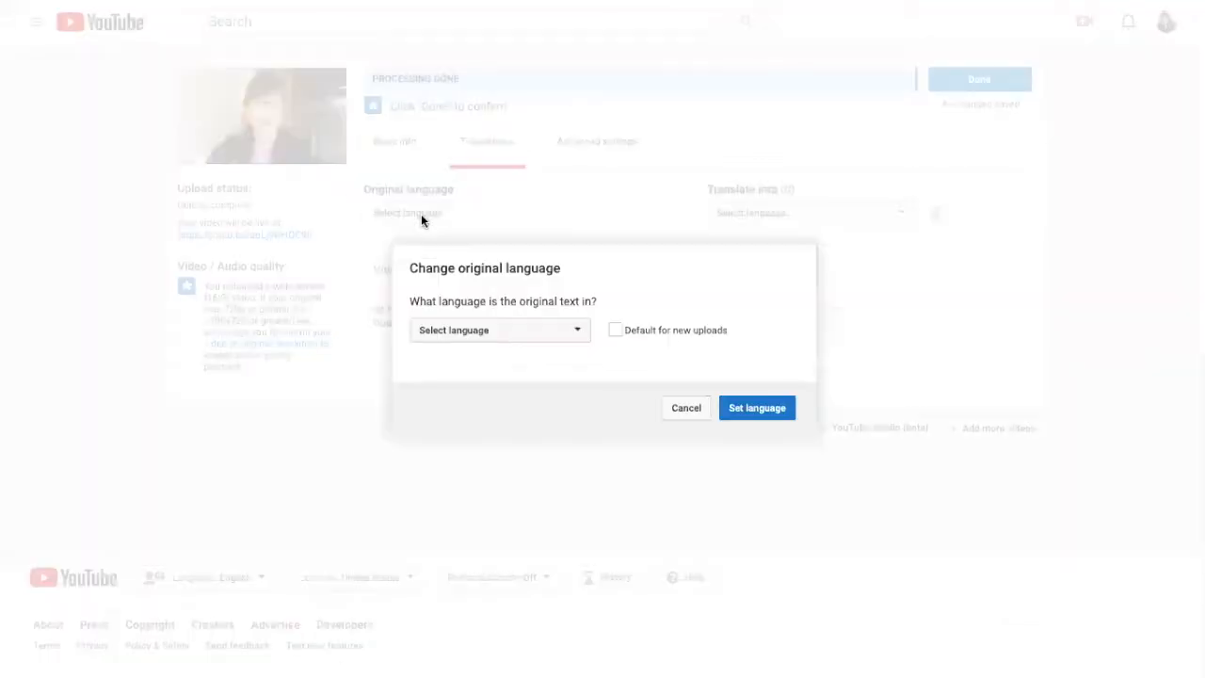
left_click(575, 338)
left_click(533, 359)
left_click(616, 331)
left_click(770, 411)
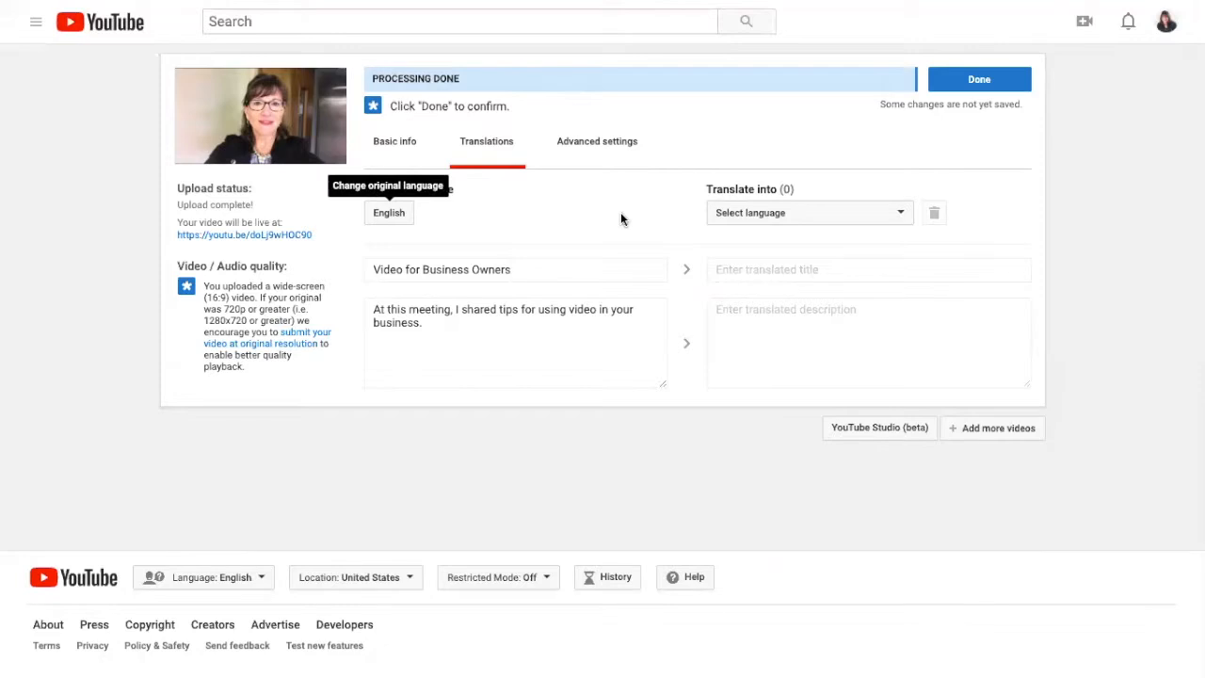
- Choose Howto & Style as the video's category in the advanced settings
left_click(587, 143)
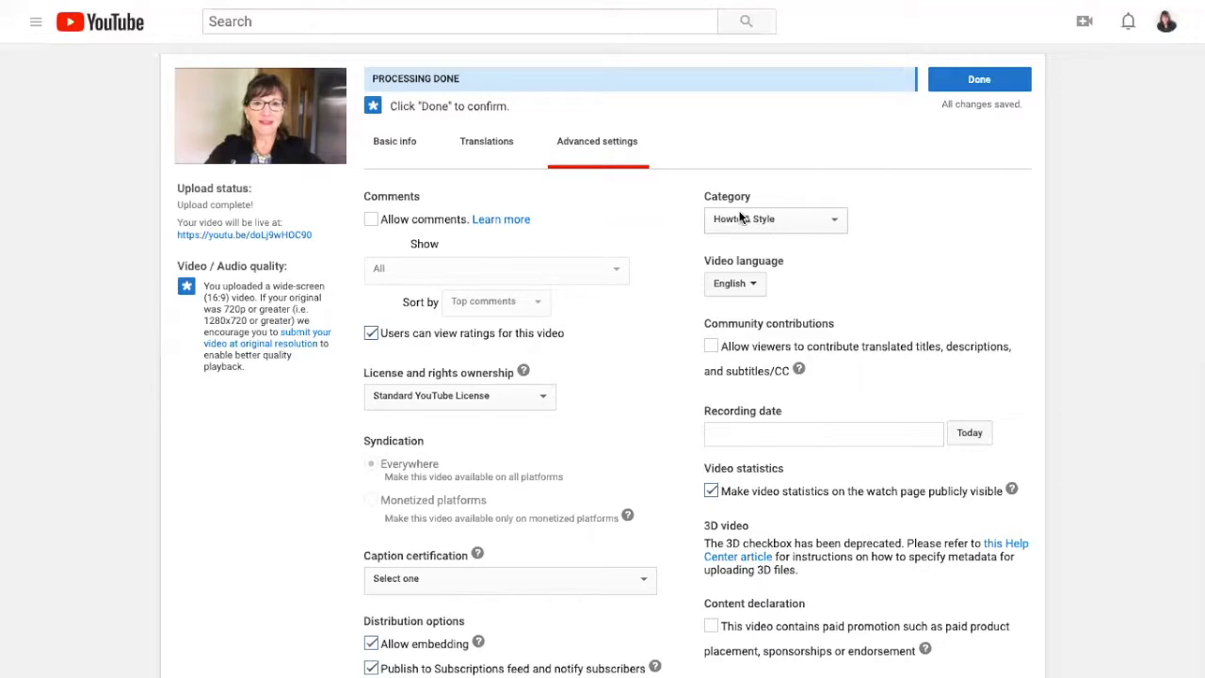
left_click(833, 221)
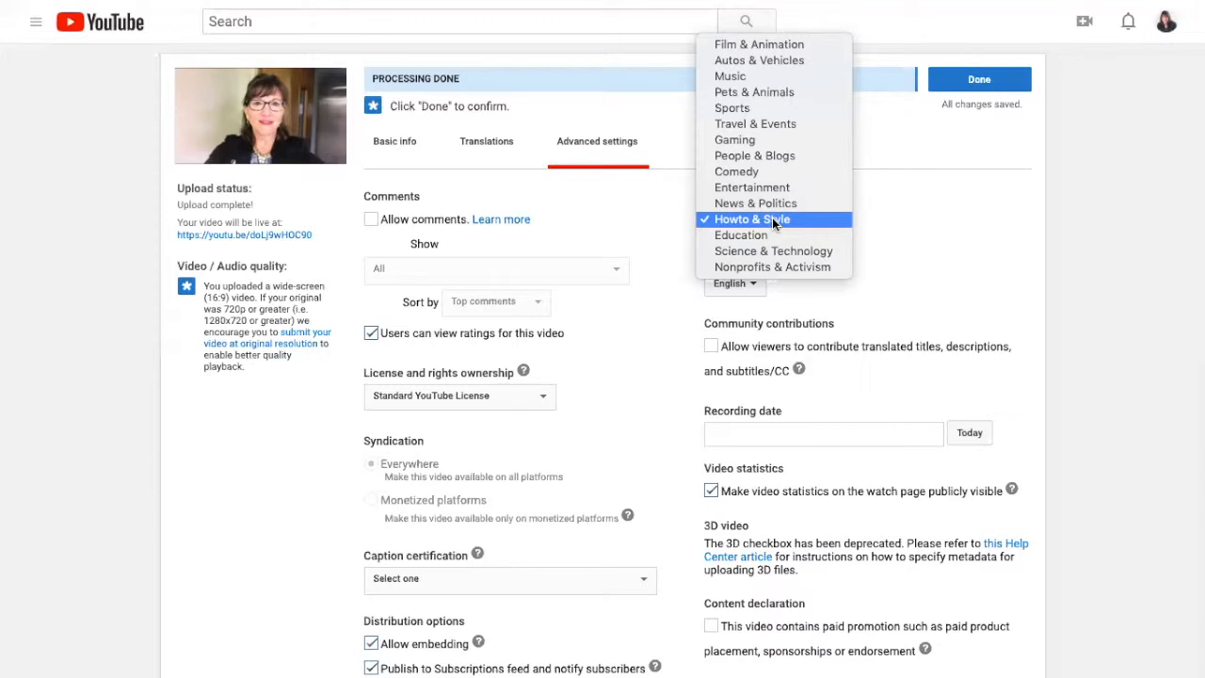
left_click(774, 220)
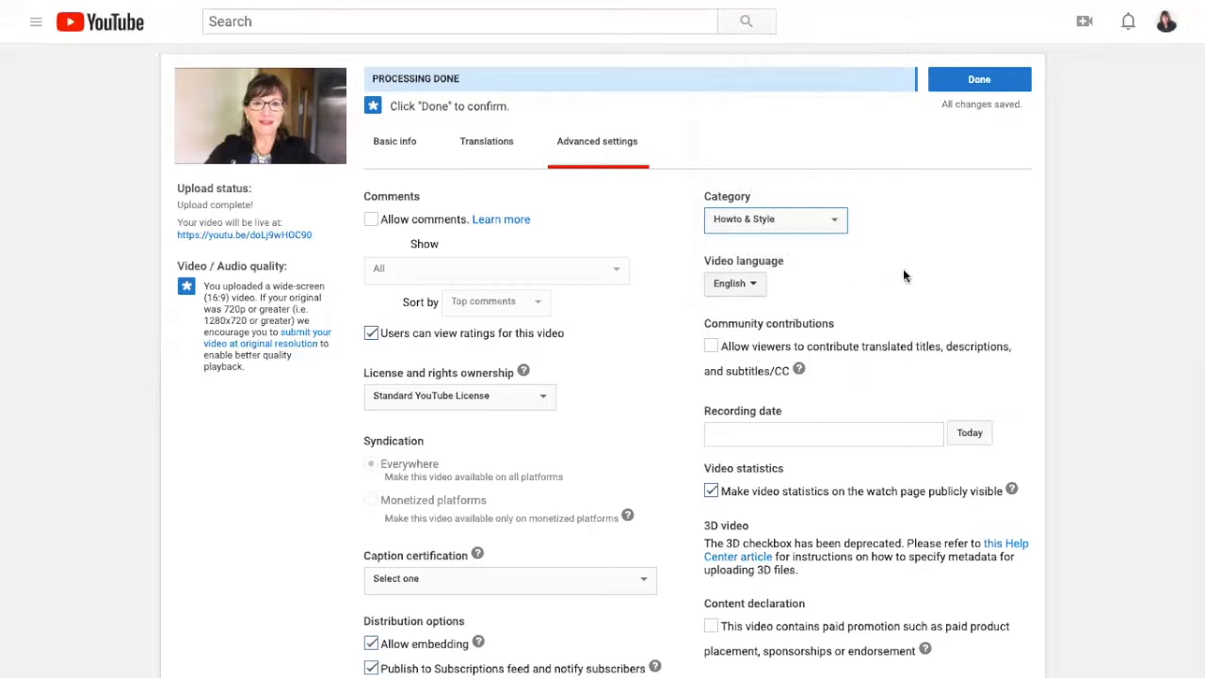
scroll(903, 268, "down", 1)
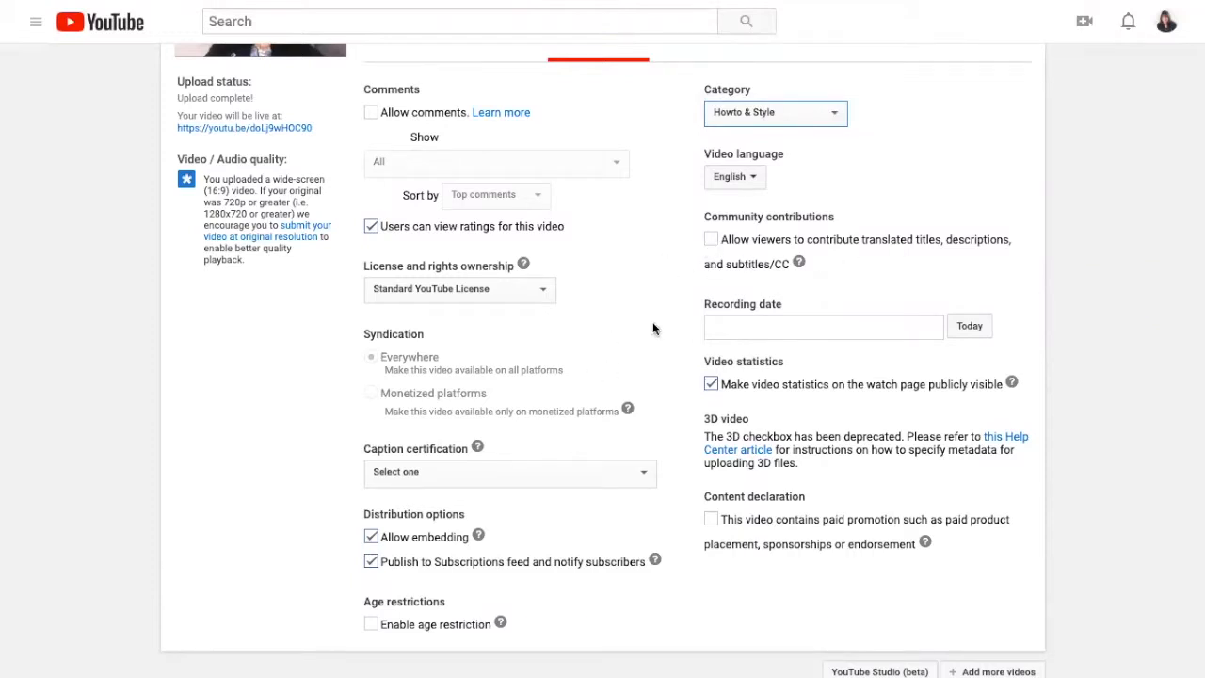
- Turn off publishing to the Subscriptions feed and notifying subscribers, and finish the video's upload
scroll(716, 310, "down", 1)
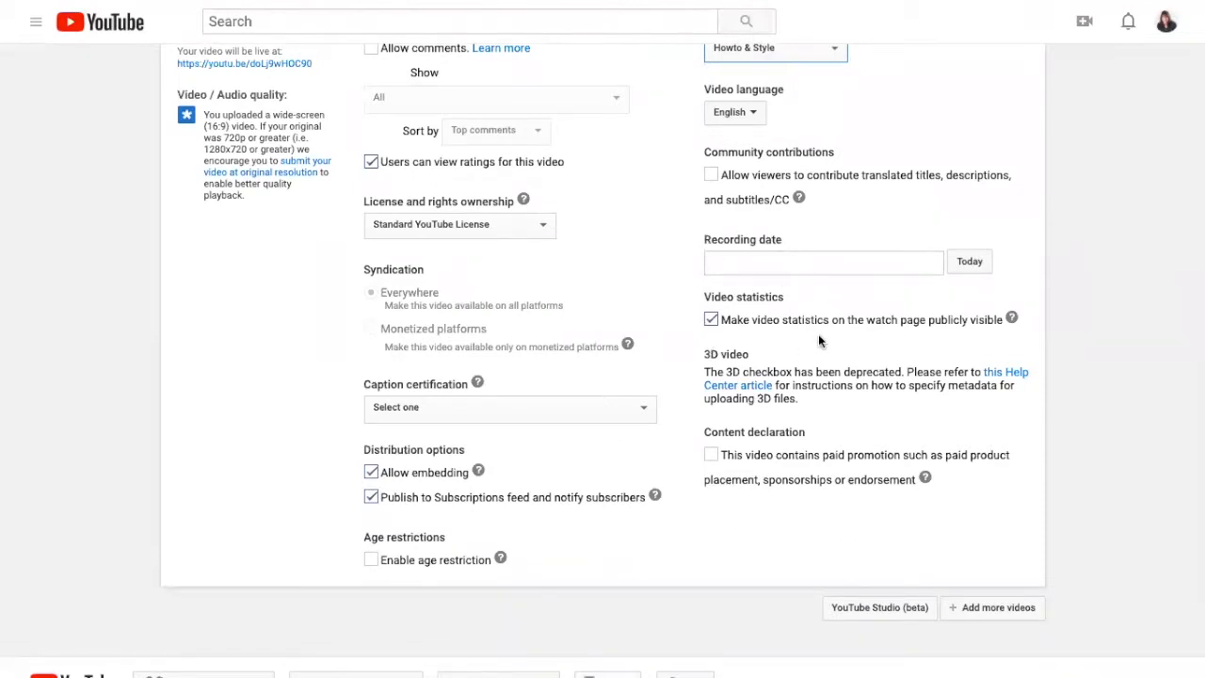
scroll(818, 341, "down", 1)
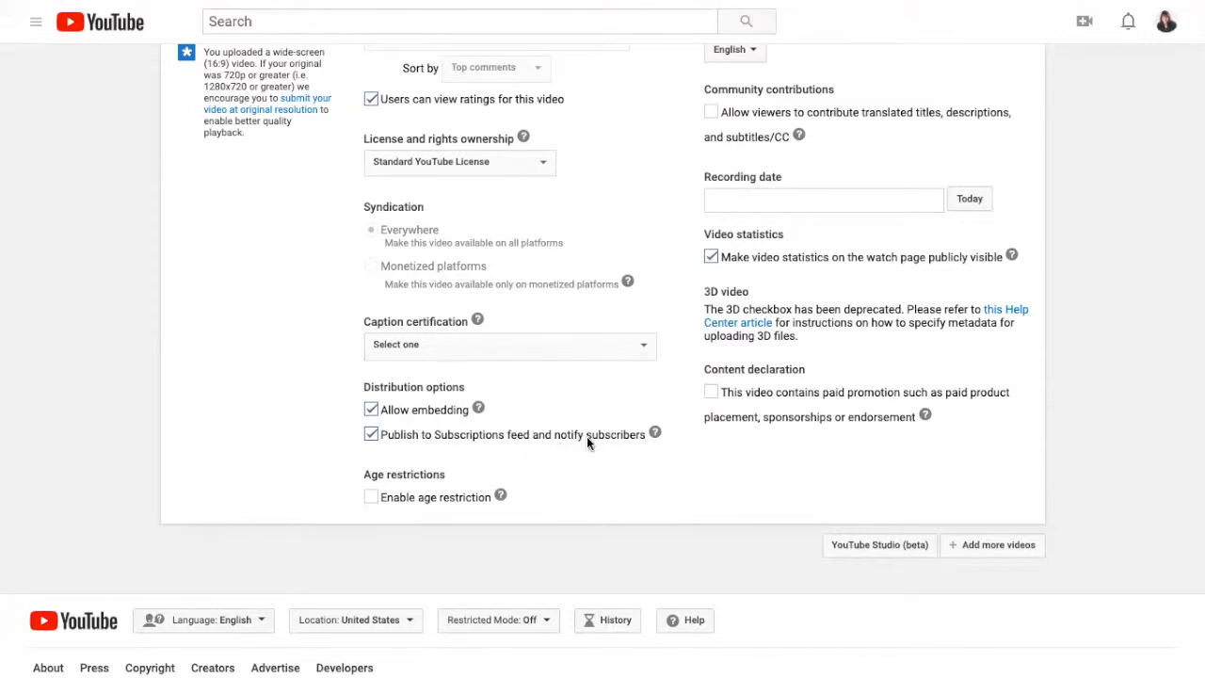
left_click(371, 435)
scroll(213, 391, "up", 1)
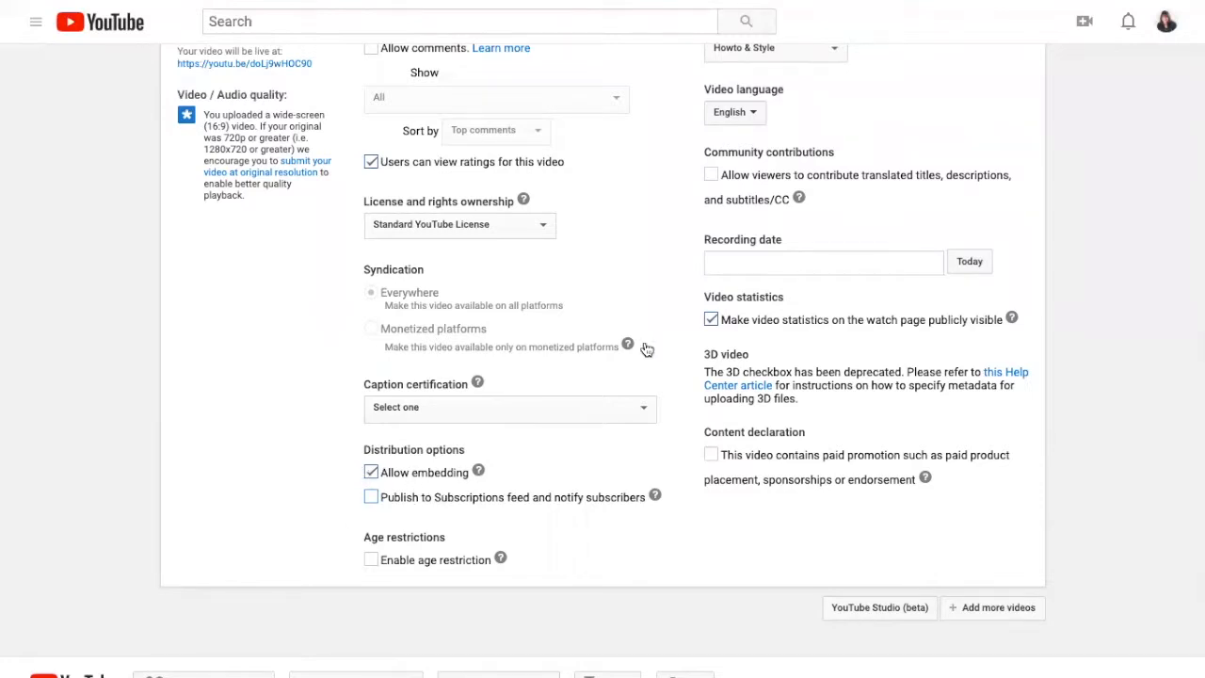
scroll(641, 140, "up", 1)
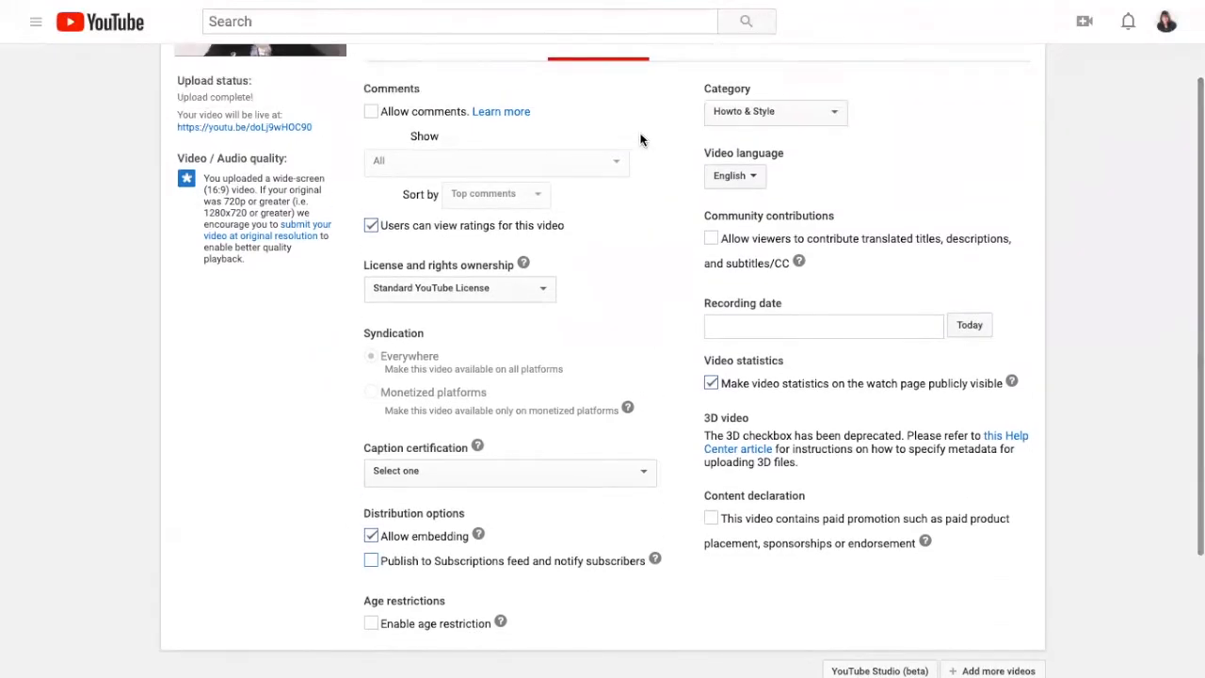
scroll(645, 173, "up", 2)
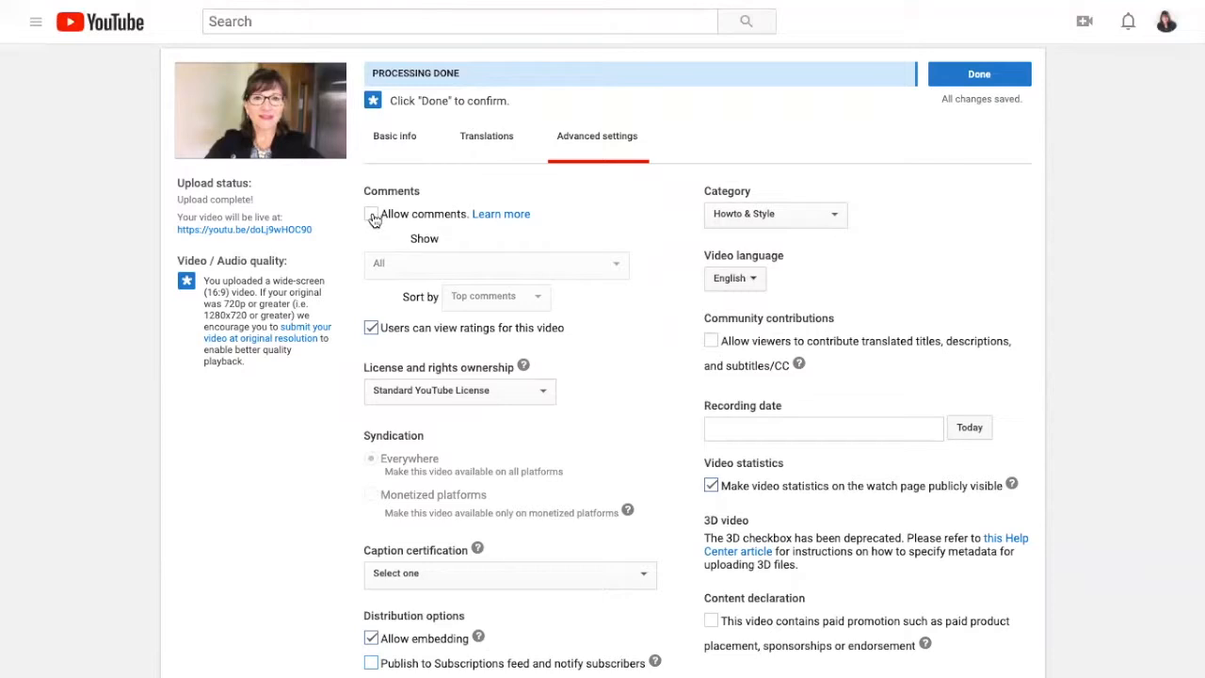
scroll(616, 201, "up", 1)
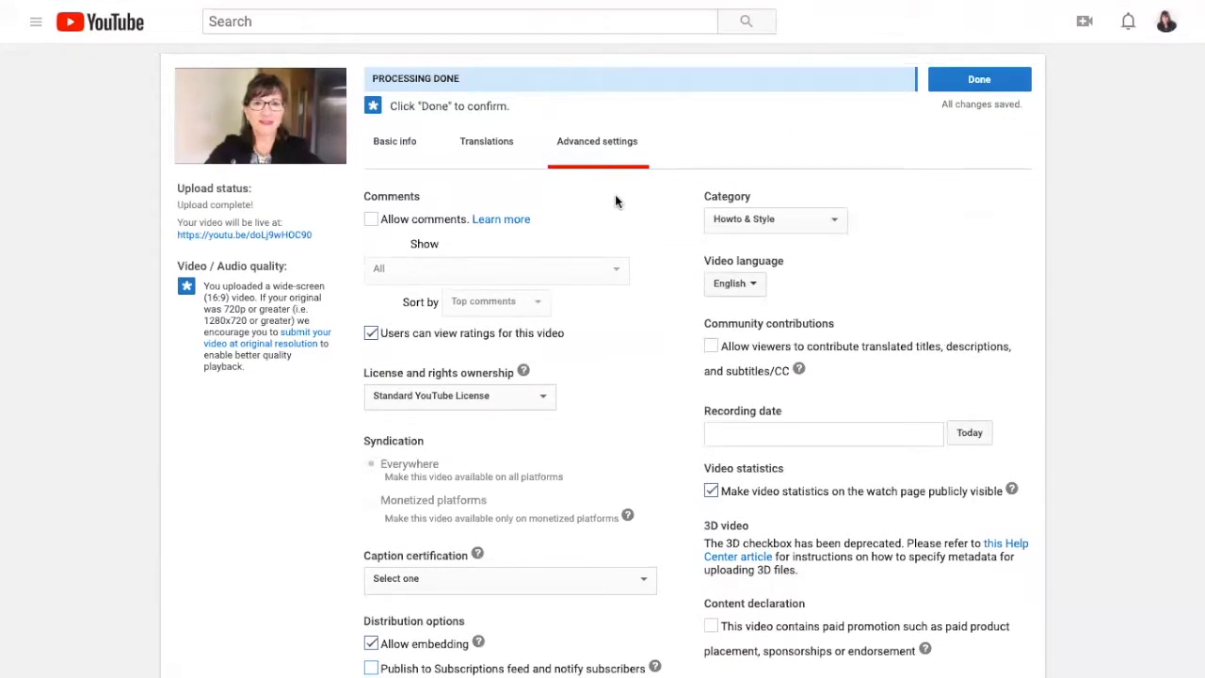
left_click(955, 83)
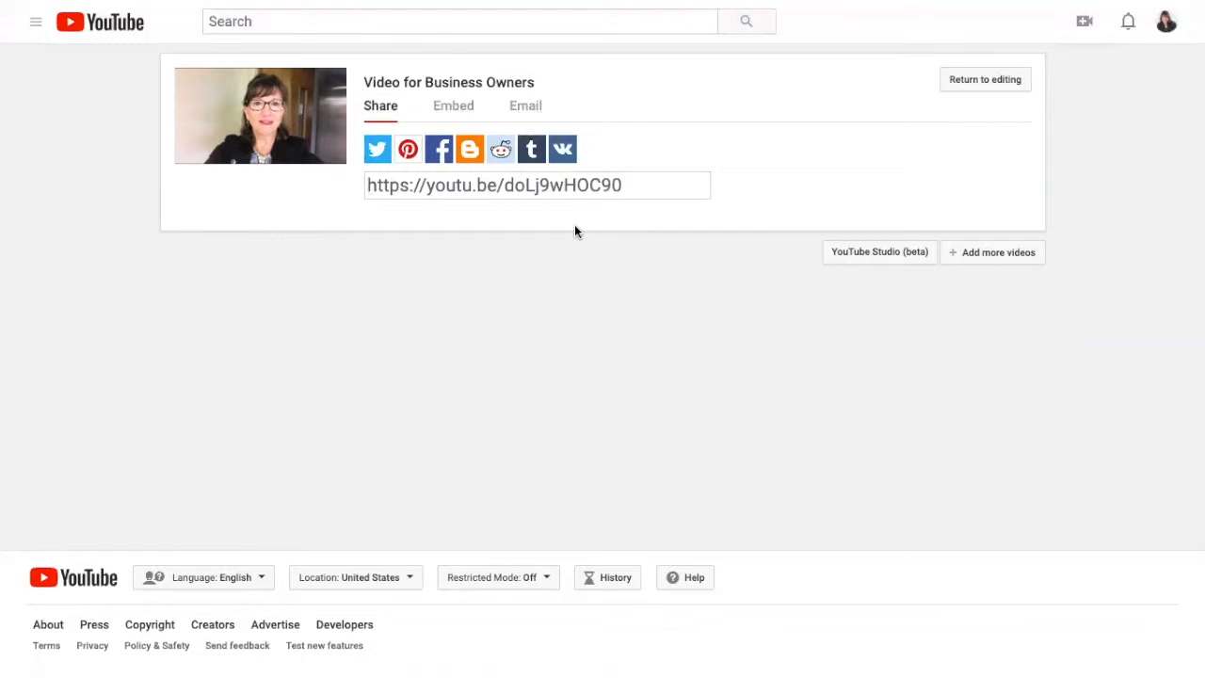
- View the uploaded video's embed code and email sharing options, and return to editing
left_click(455, 111)
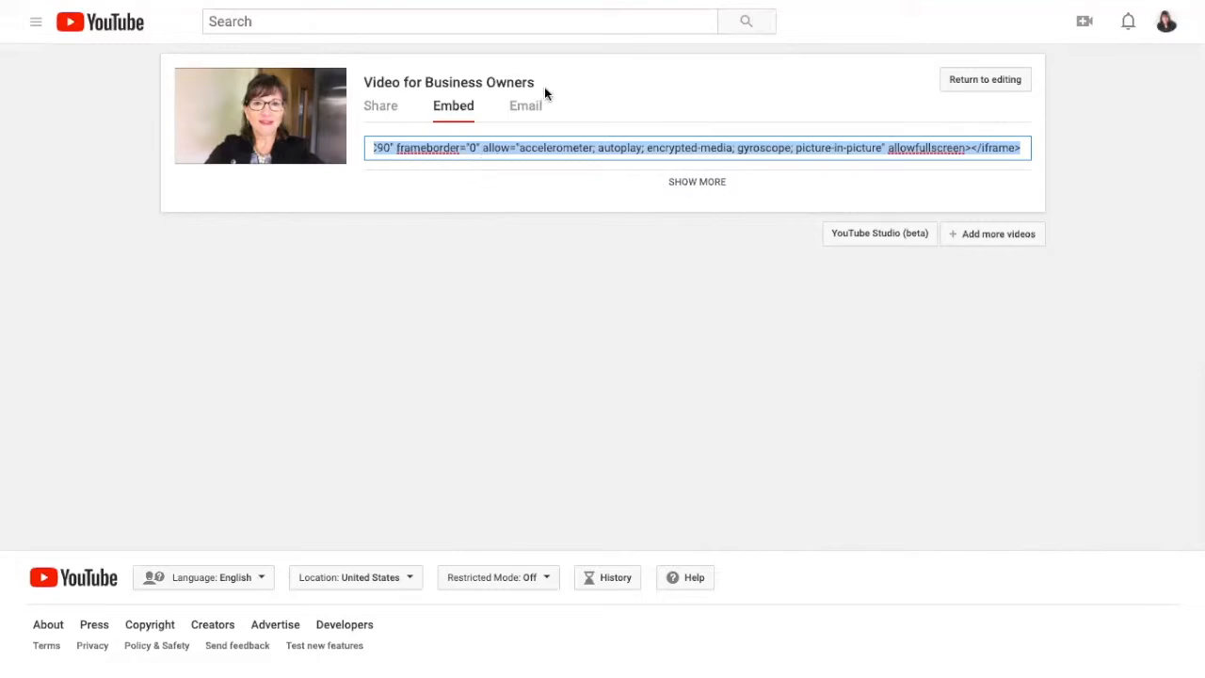
left_click(532, 109)
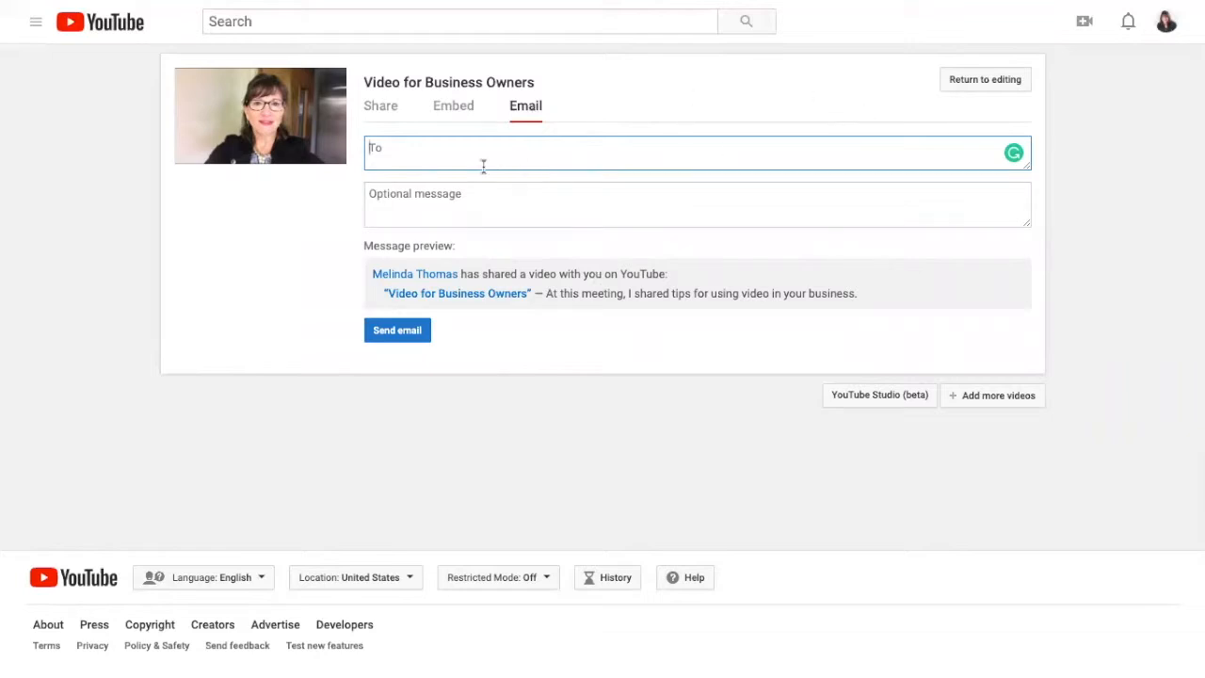
left_click(956, 87)
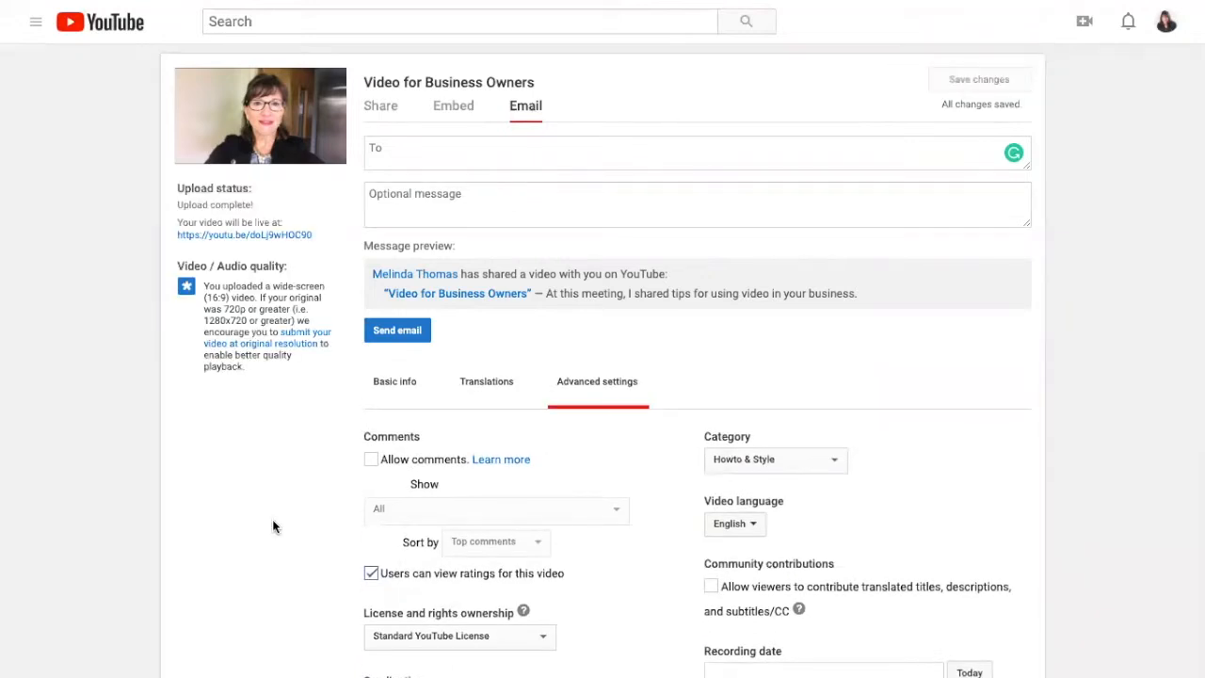
- Switch to YouTube Studio (beta) and open the details of "Video for Business Owners" from the channel's uploads
scroll(272, 519, "down", 2)
scroll(272, 519, "up", 2)
scroll(295, 395, "down", 5)
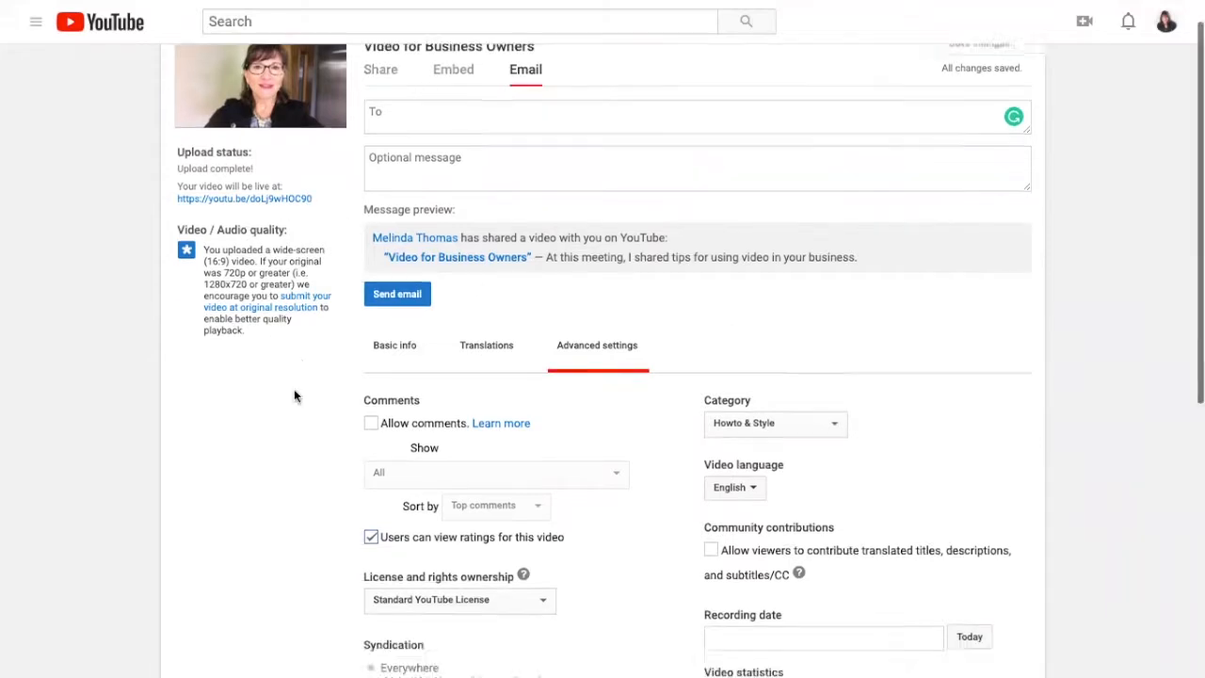
scroll(294, 396, "down", 2)
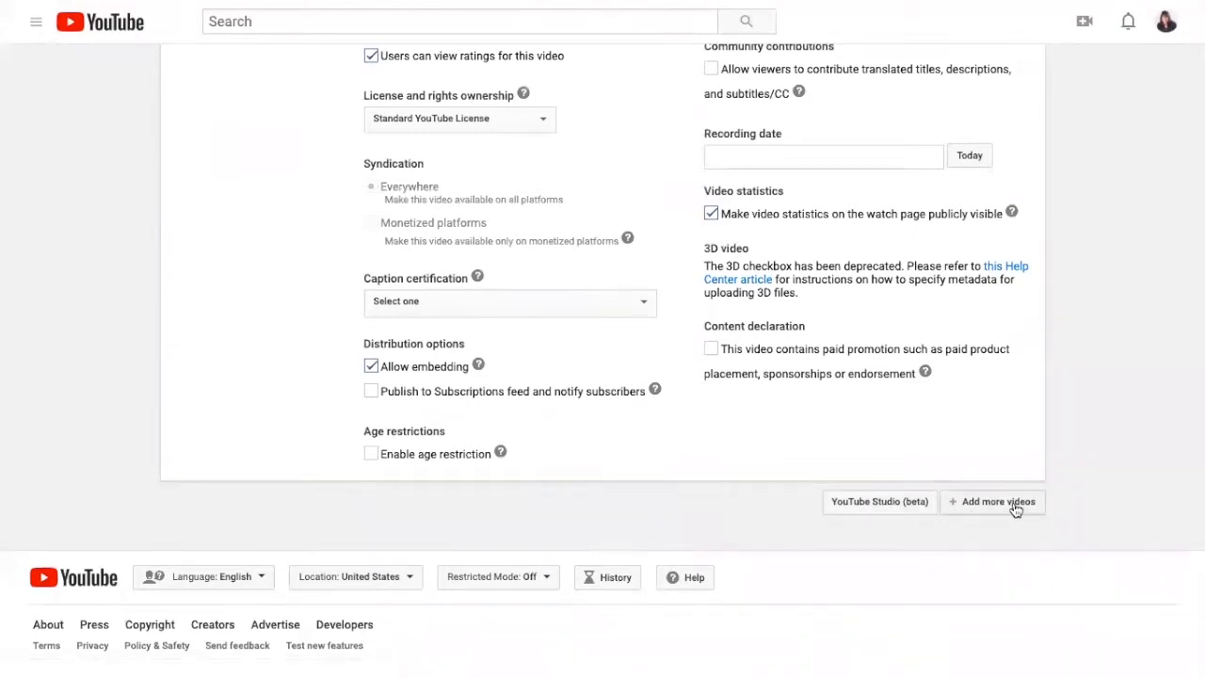
left_click(872, 510)
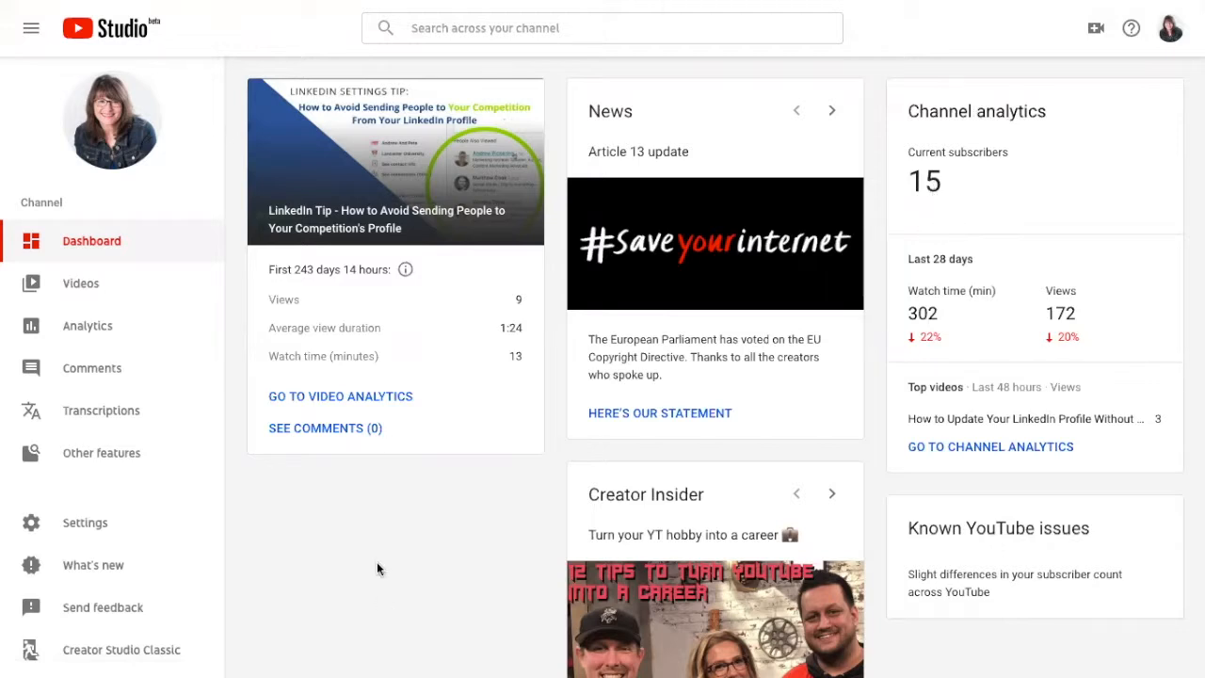
left_click(82, 286)
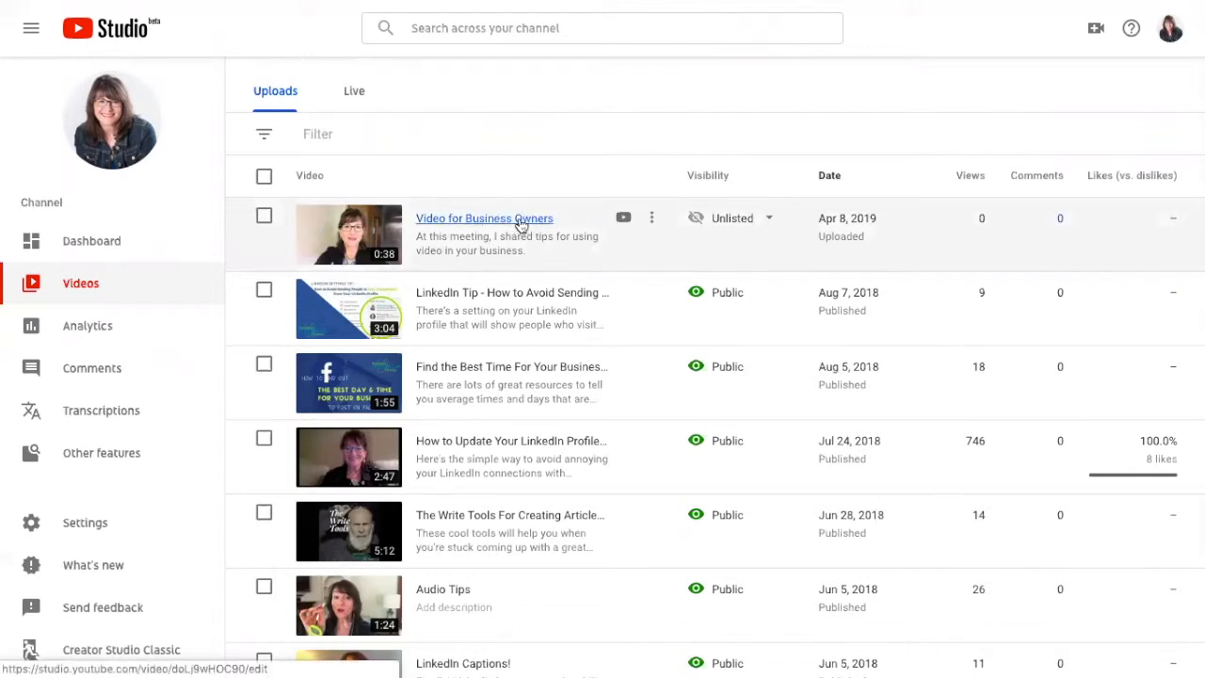
left_click(655, 218)
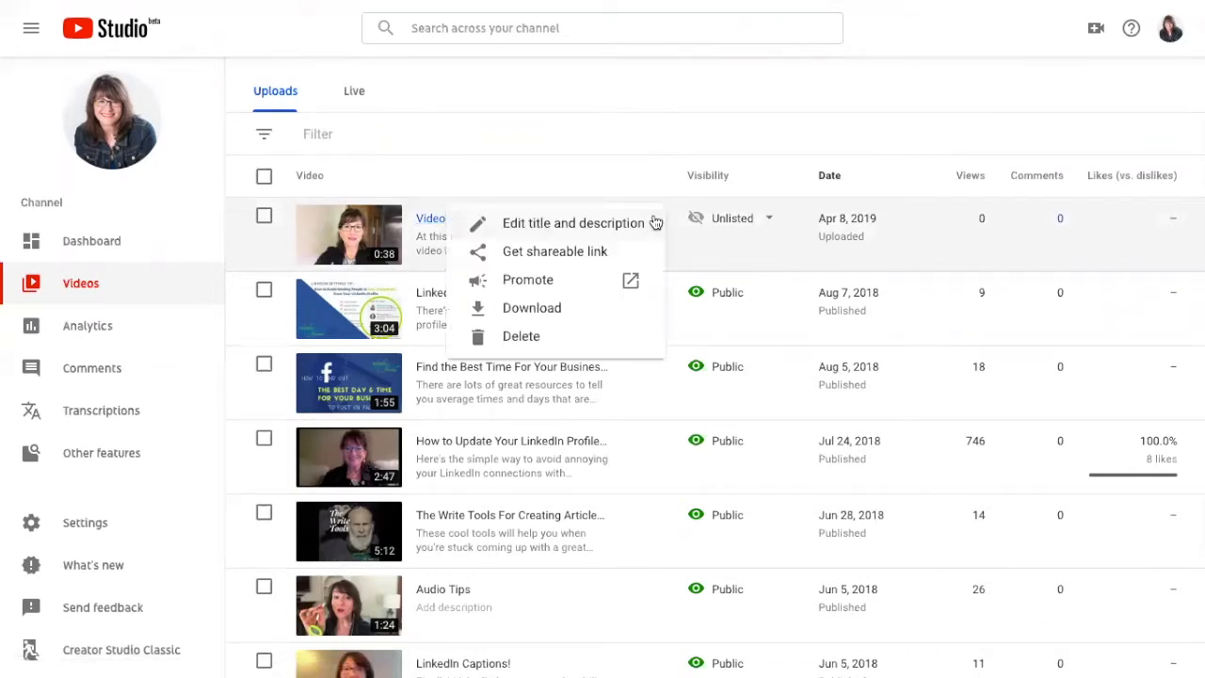
left_click(597, 185)
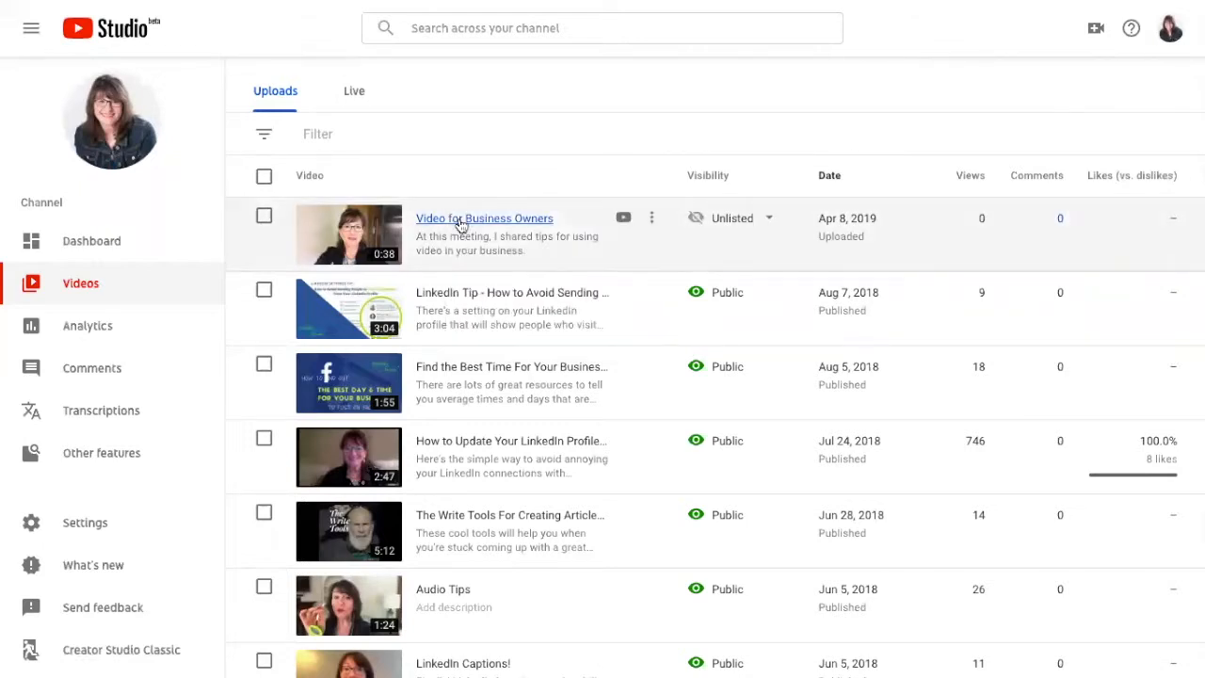
left_click(461, 222)
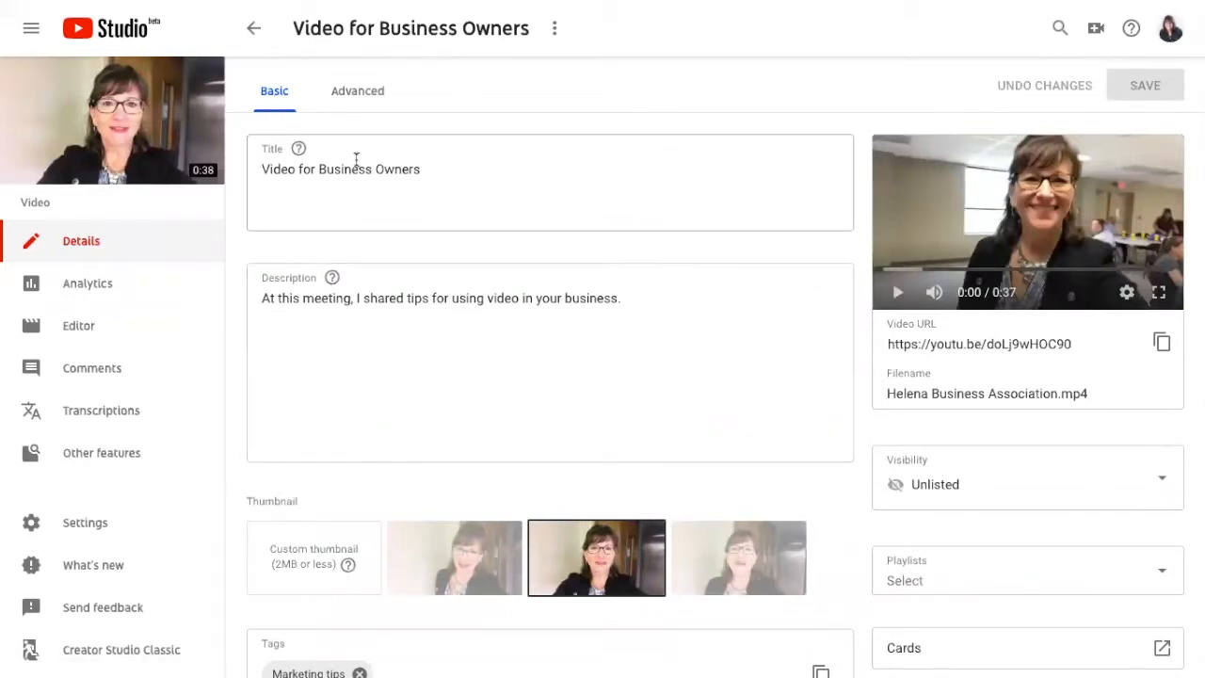
- Compare the three suggested thumbnails and choose the first one for the video
scroll(505, 345, "down", 1)
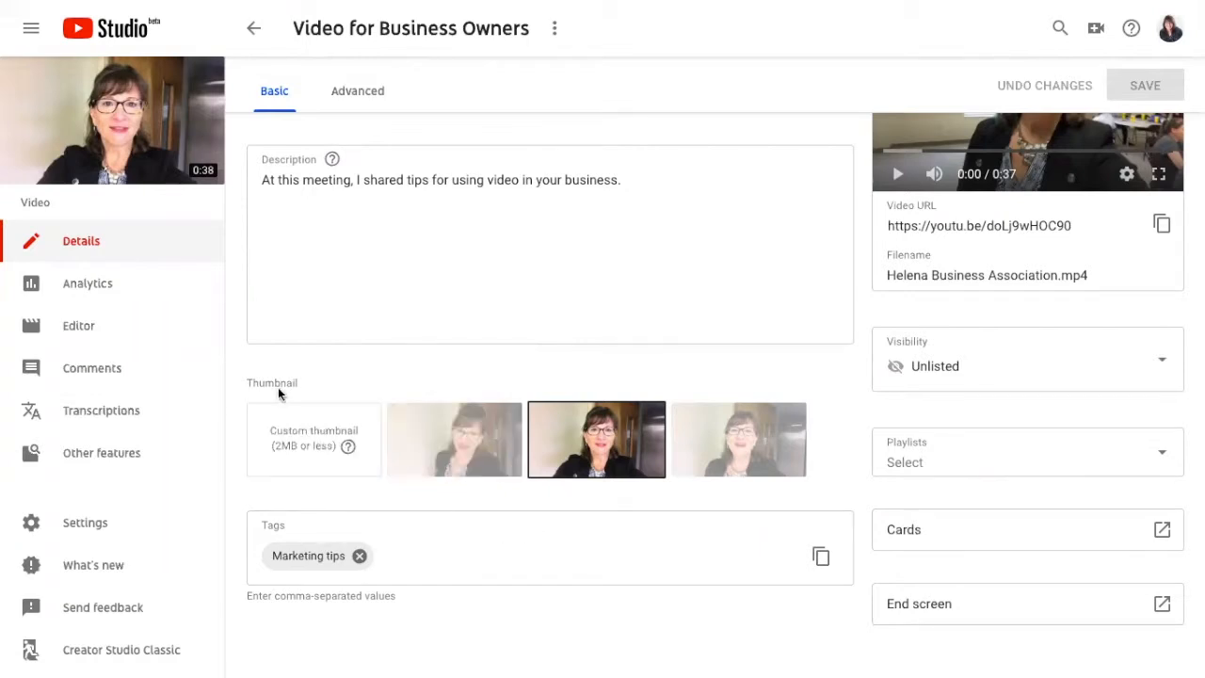
scroll(278, 394, "up", 1)
scroll(278, 394, "down", 1)
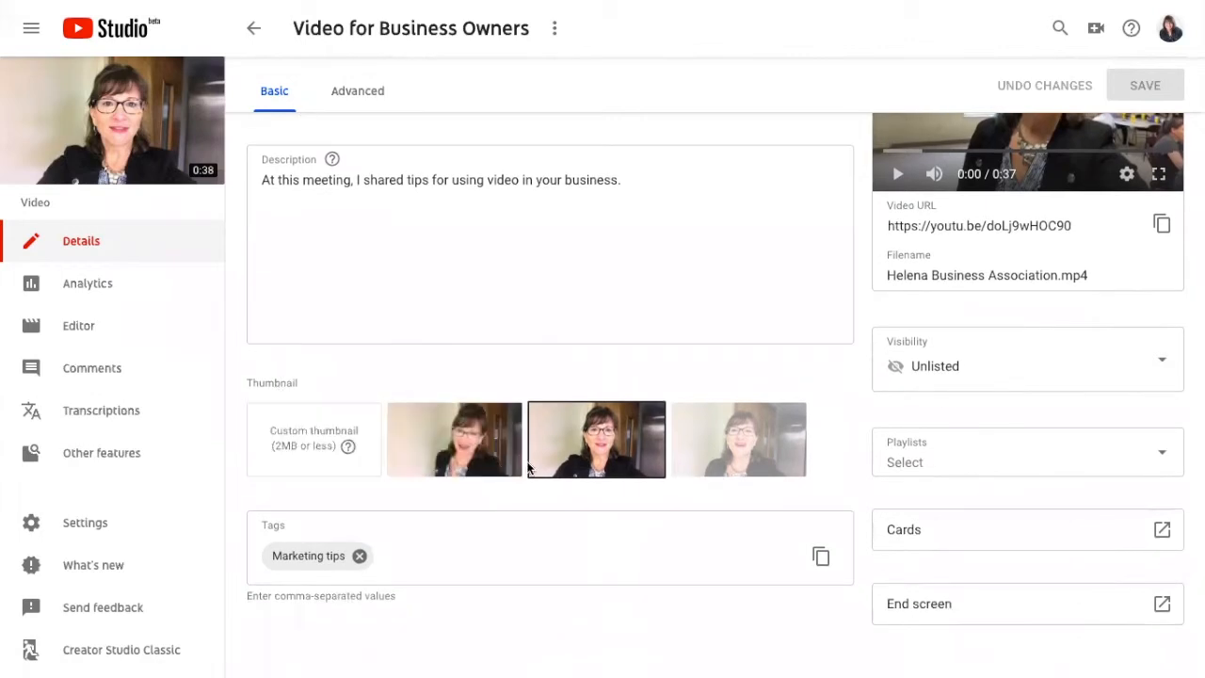
left_click(753, 463)
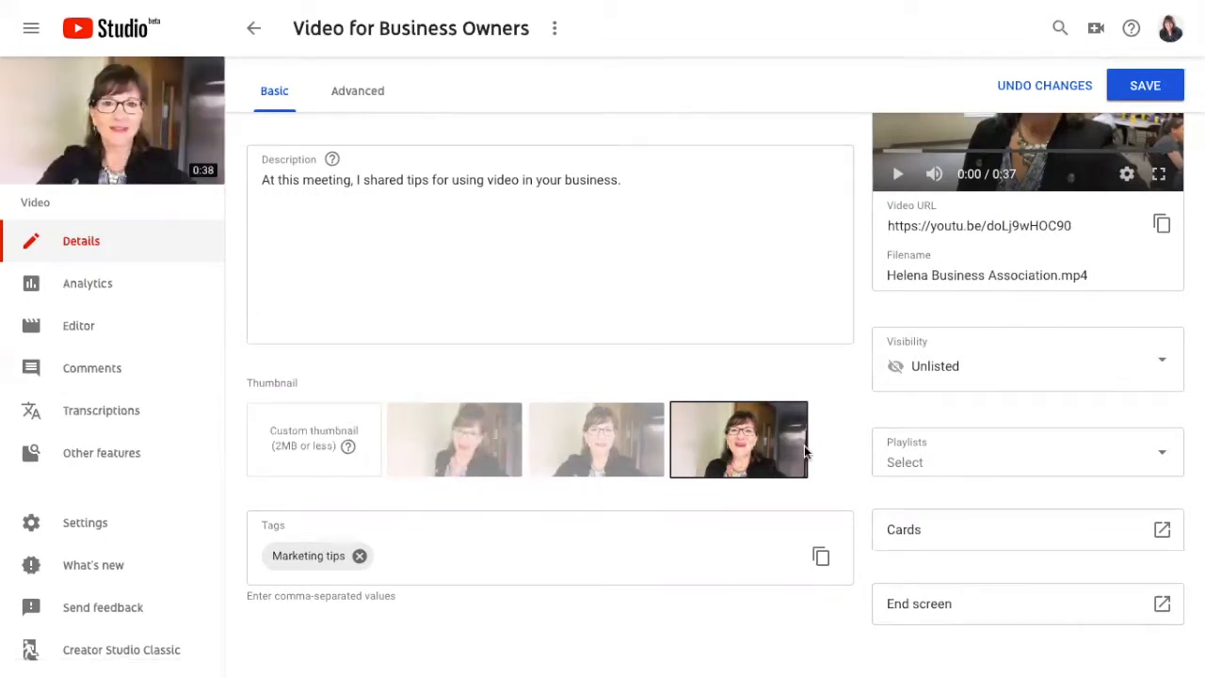
left_click(619, 463)
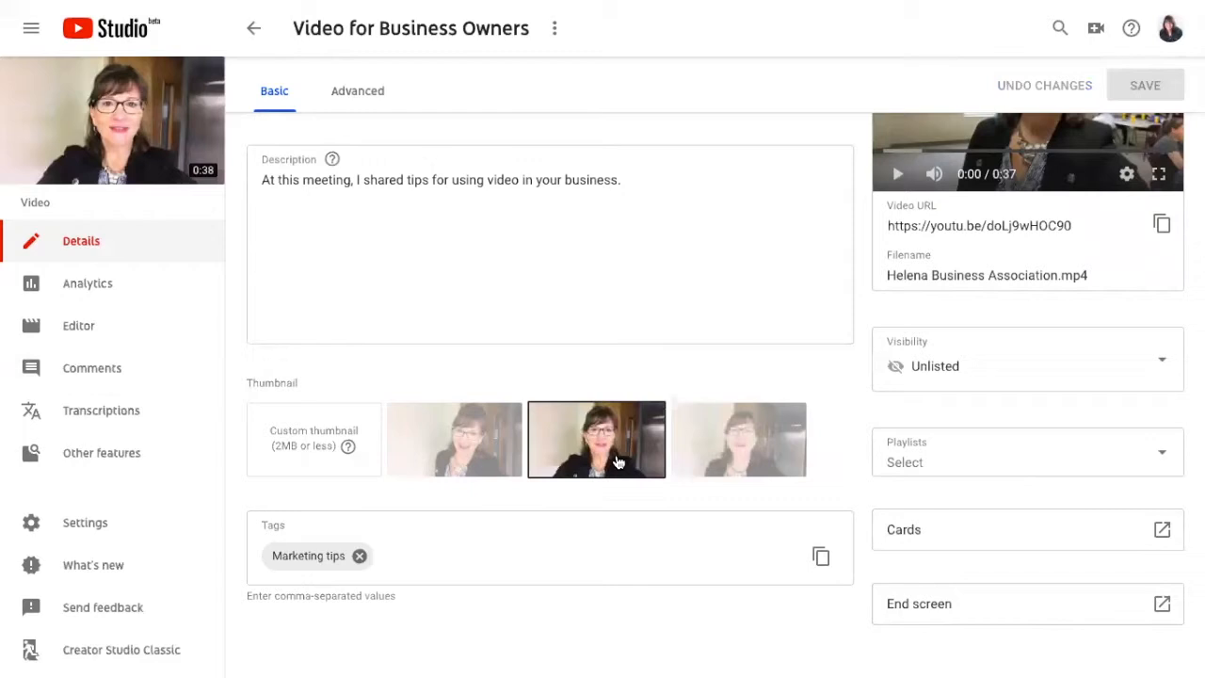
left_click(472, 457)
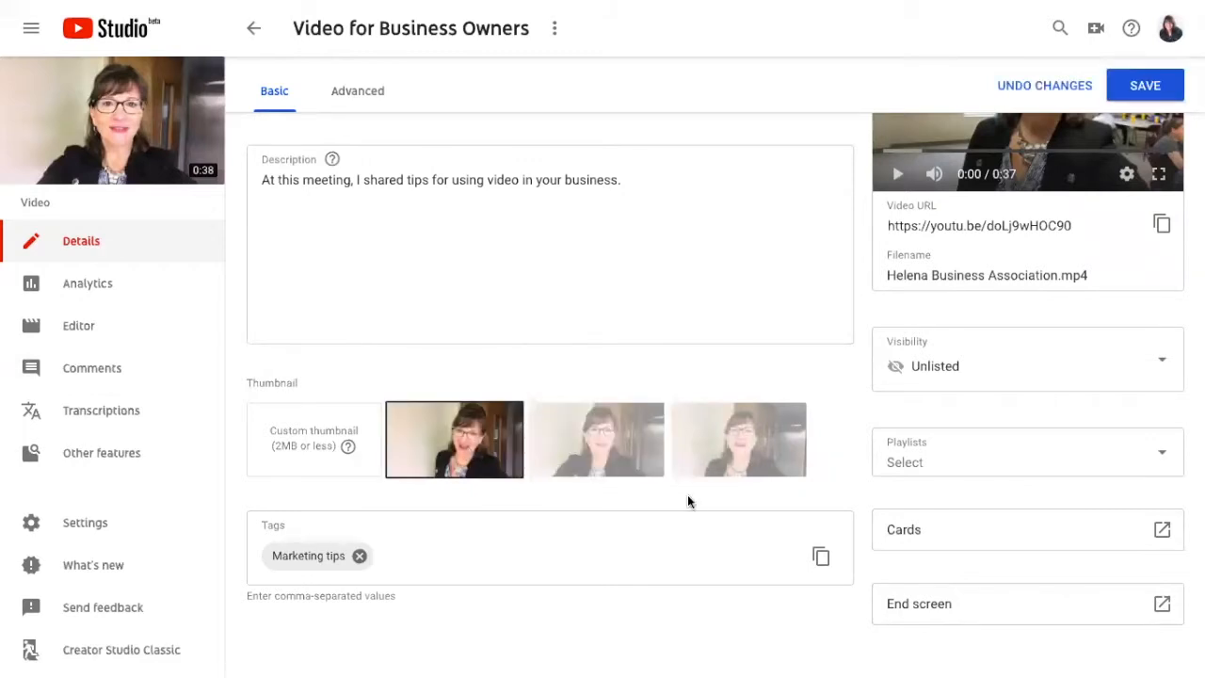
scroll(689, 497, "up", 1)
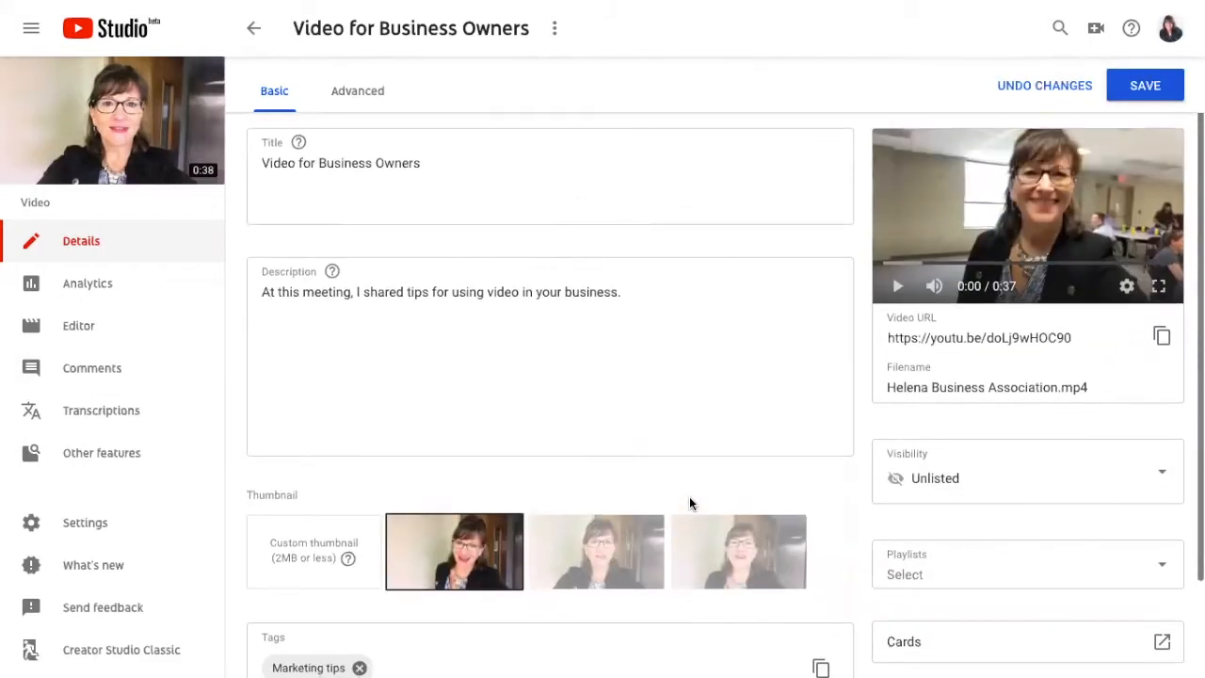
scroll(689, 504, "down", 1)
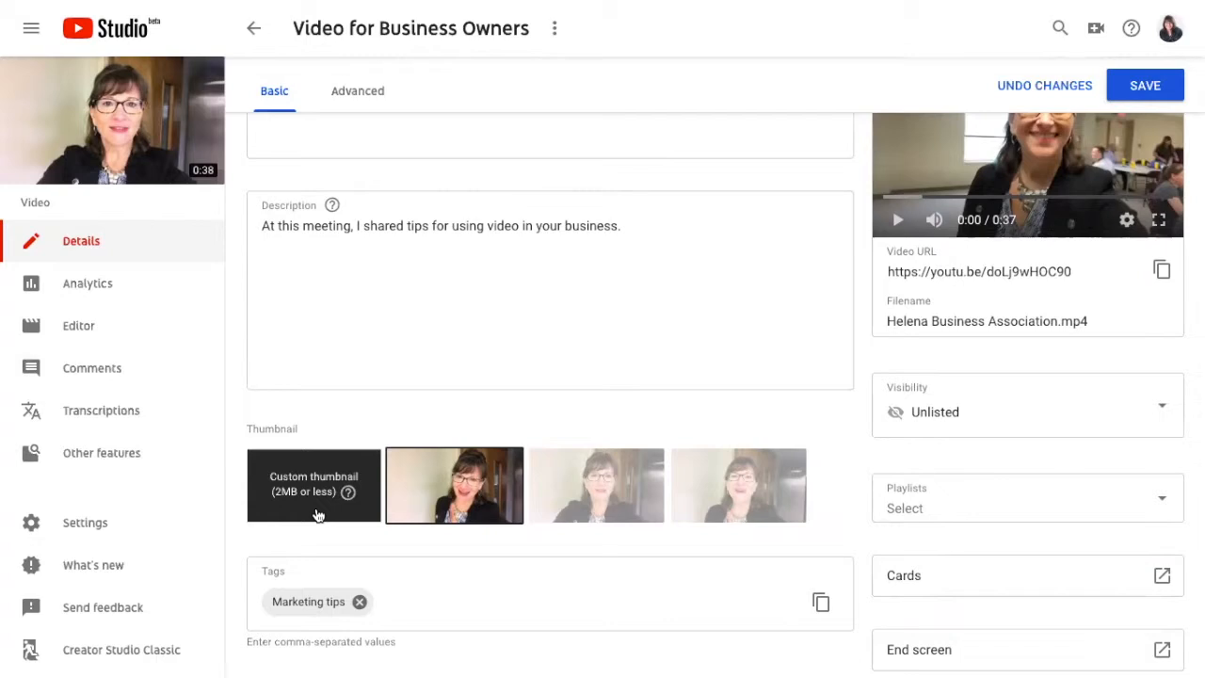
left_click(300, 481)
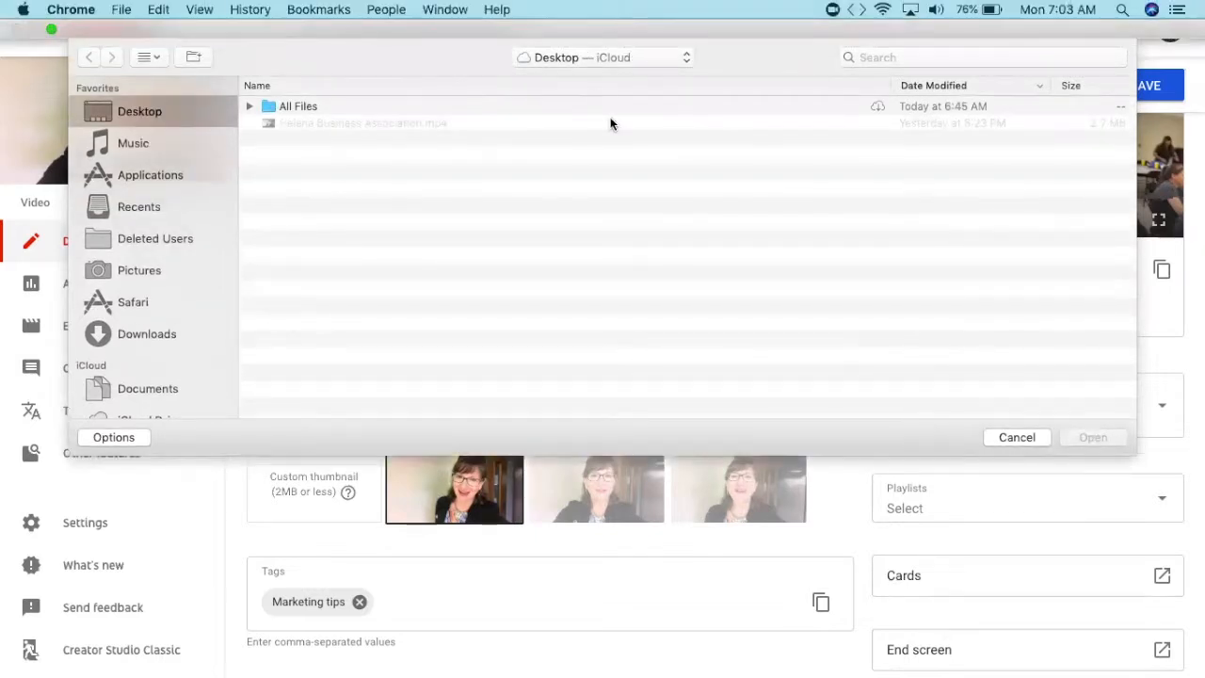
left_click(1019, 399)
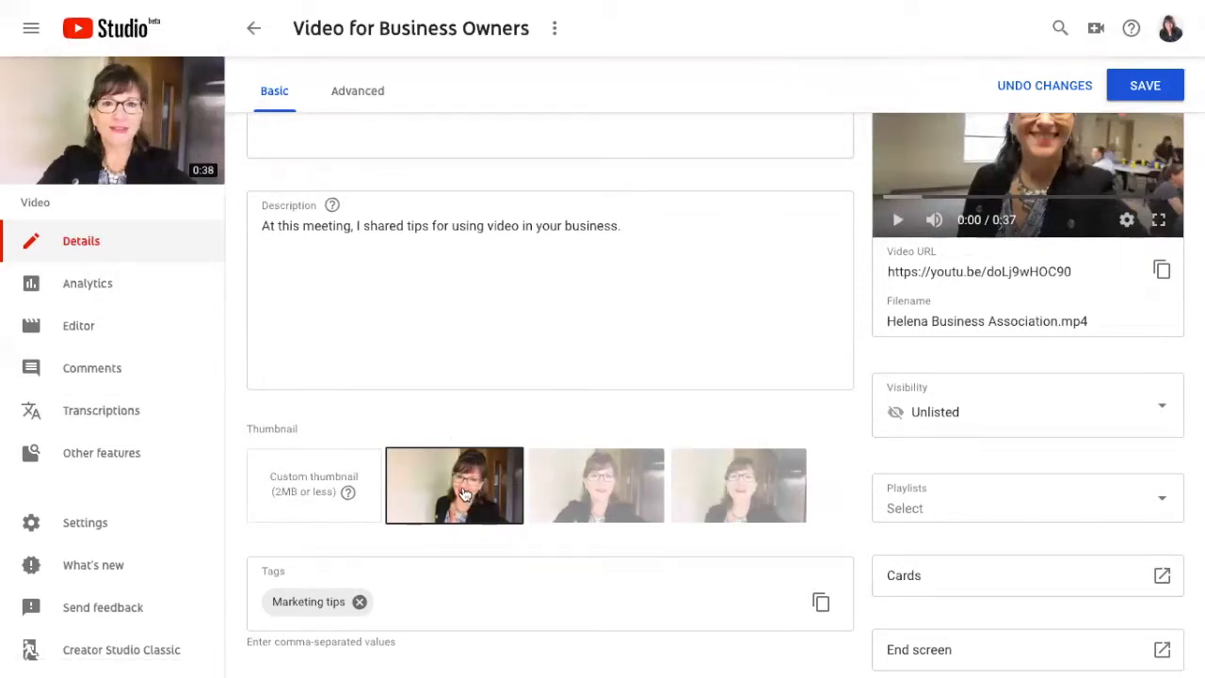
- Set the video's visibility to Public and save the changed video details
scroll(461, 494, "down", 1)
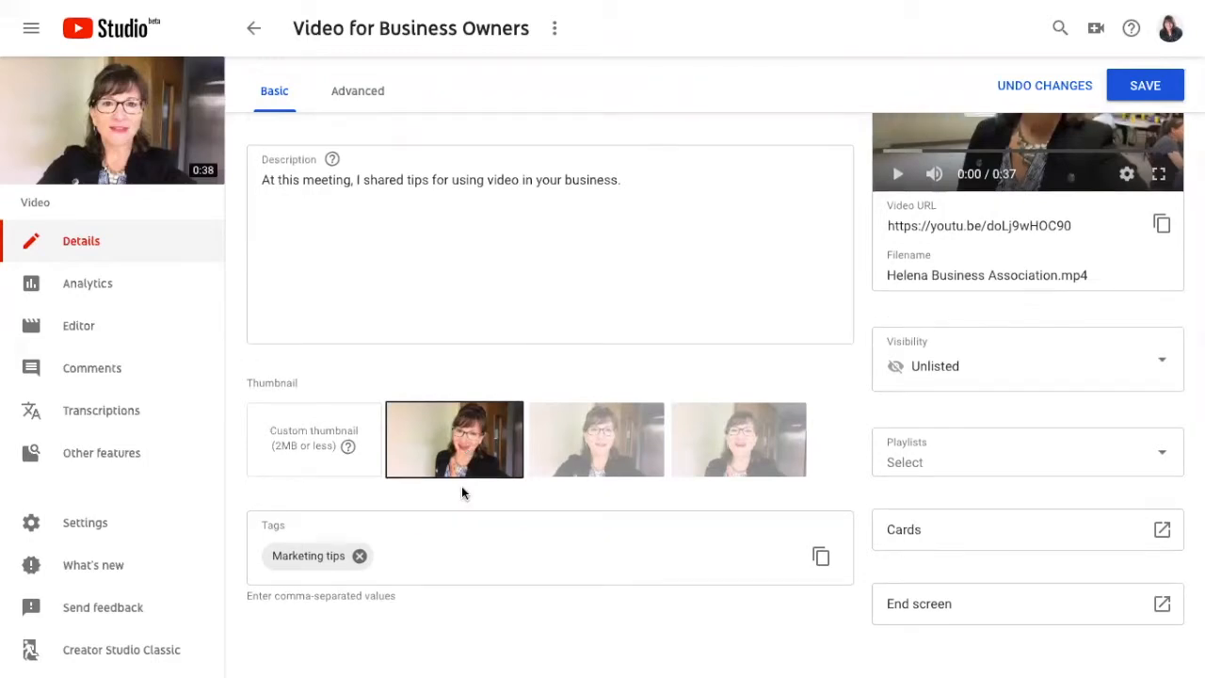
scroll(462, 489, "up", 3)
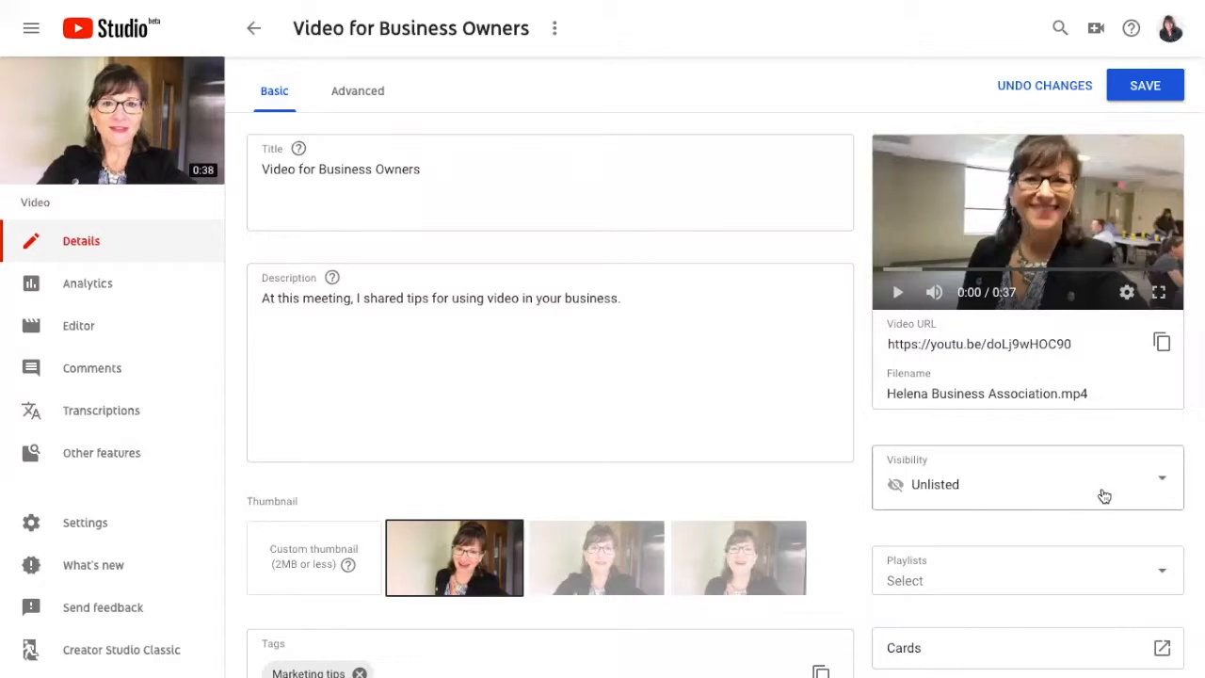
scroll(934, 493, "down", 3)
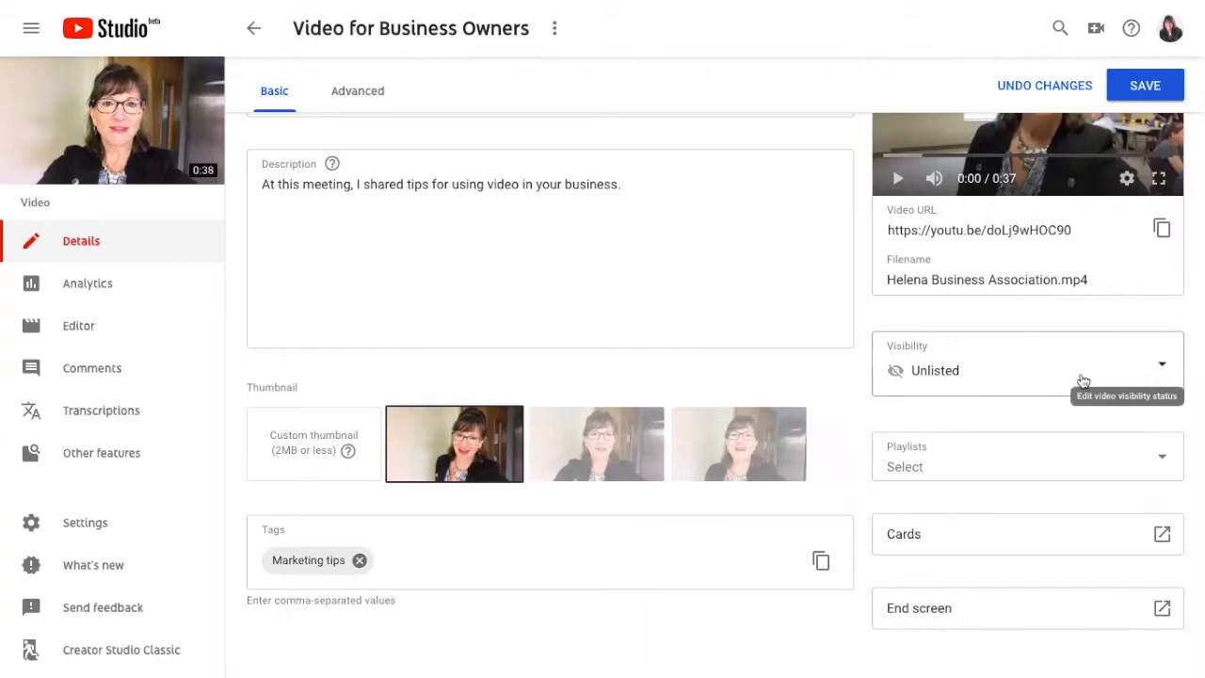
left_click(1161, 365)
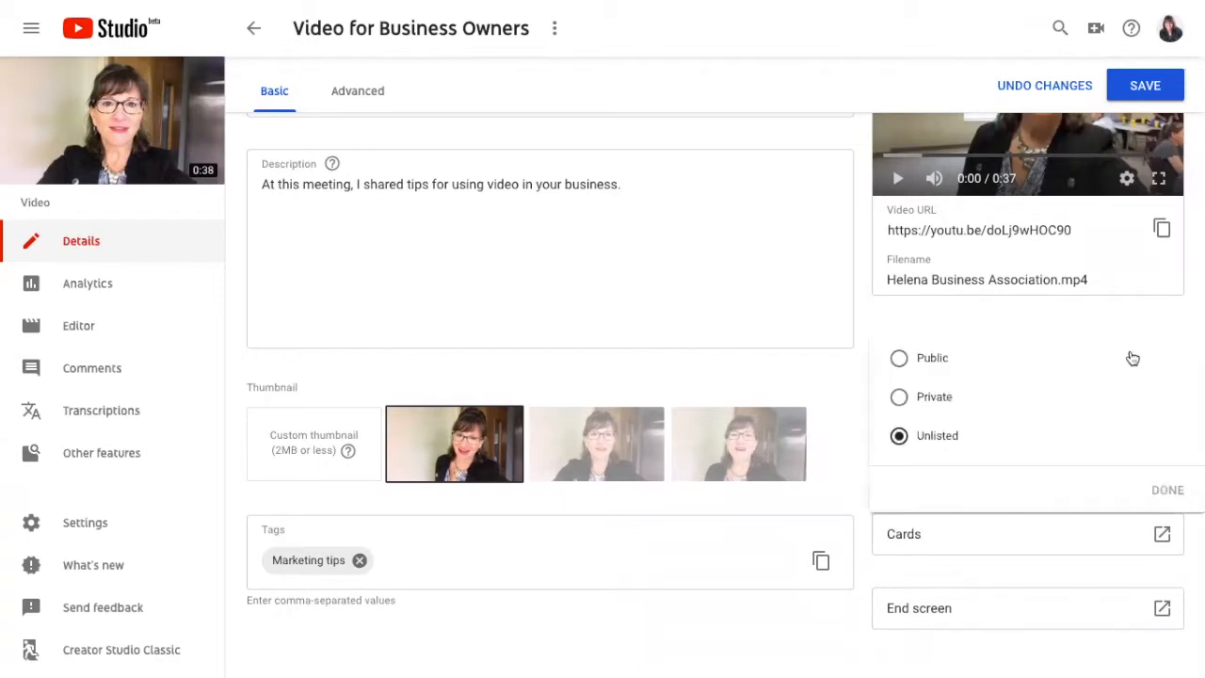
left_click(902, 364)
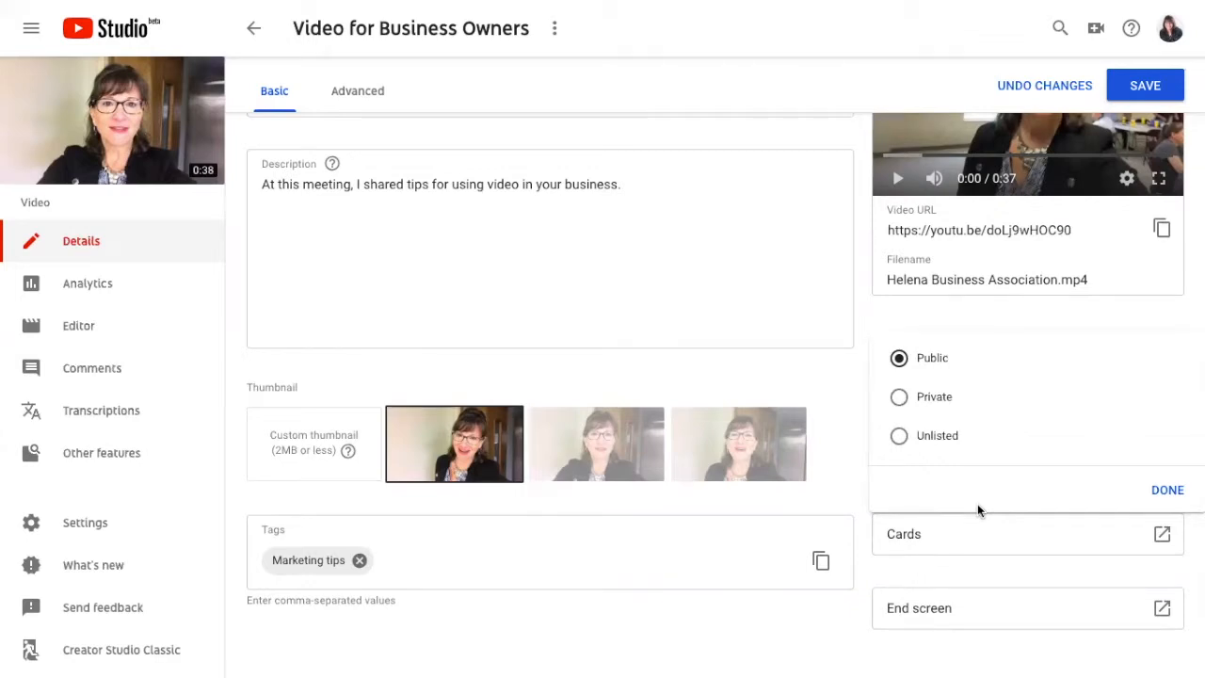
left_click(1169, 491)
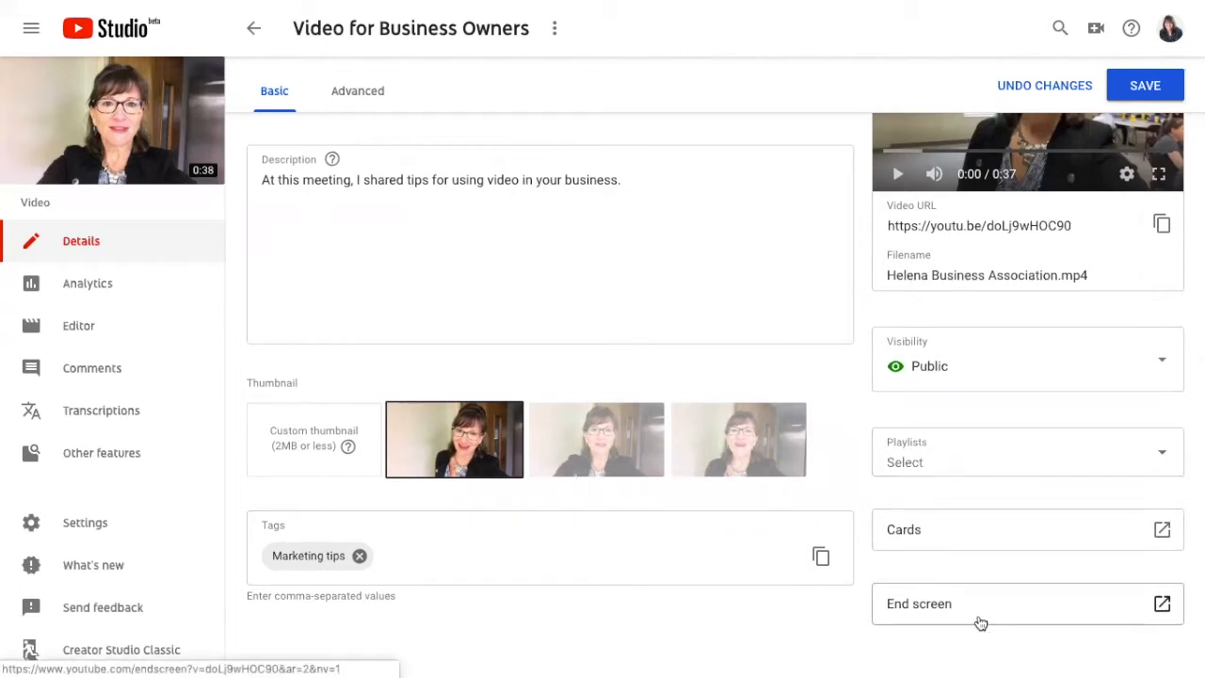
scroll(869, 389, "up", 2)
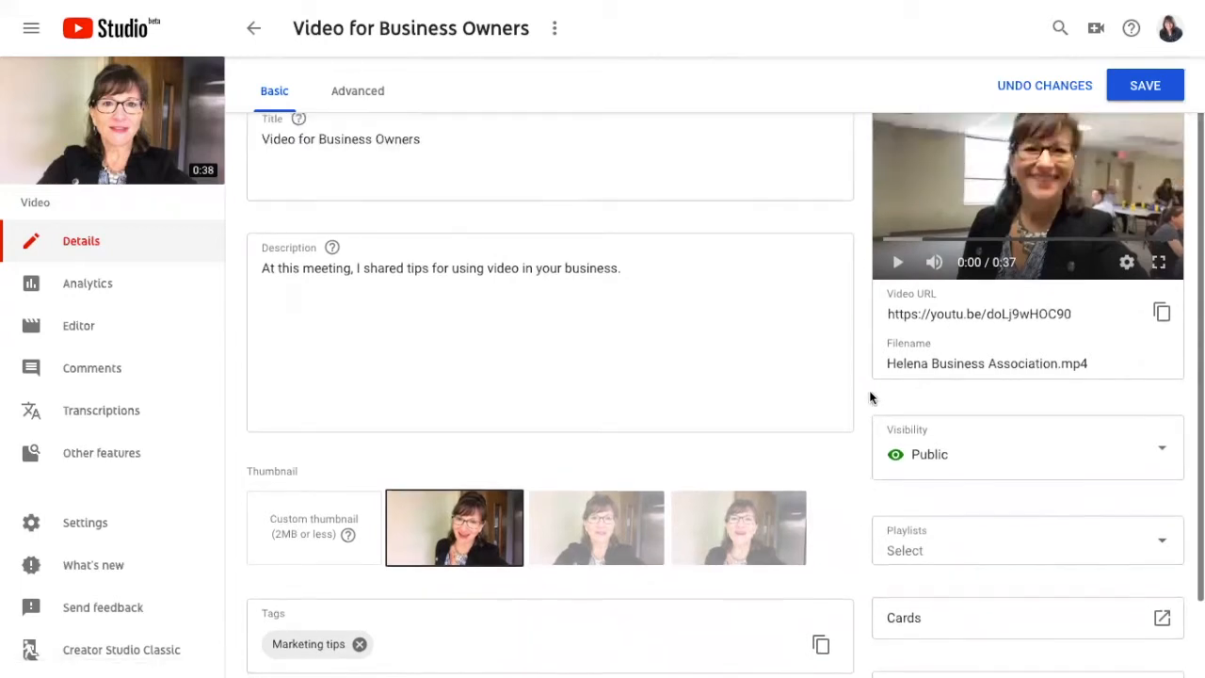
left_click(1155, 92)
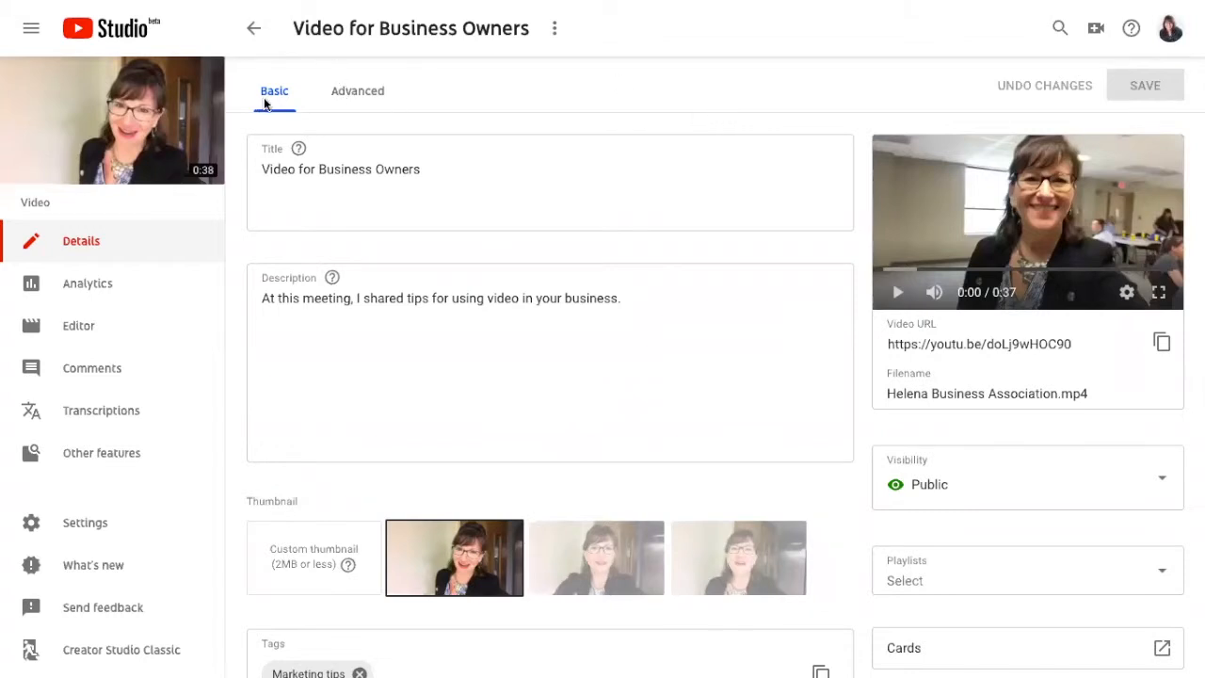
- Review the video's advanced settings, and open its automatic English subtitles for editing in Classic Studio
left_click(366, 90)
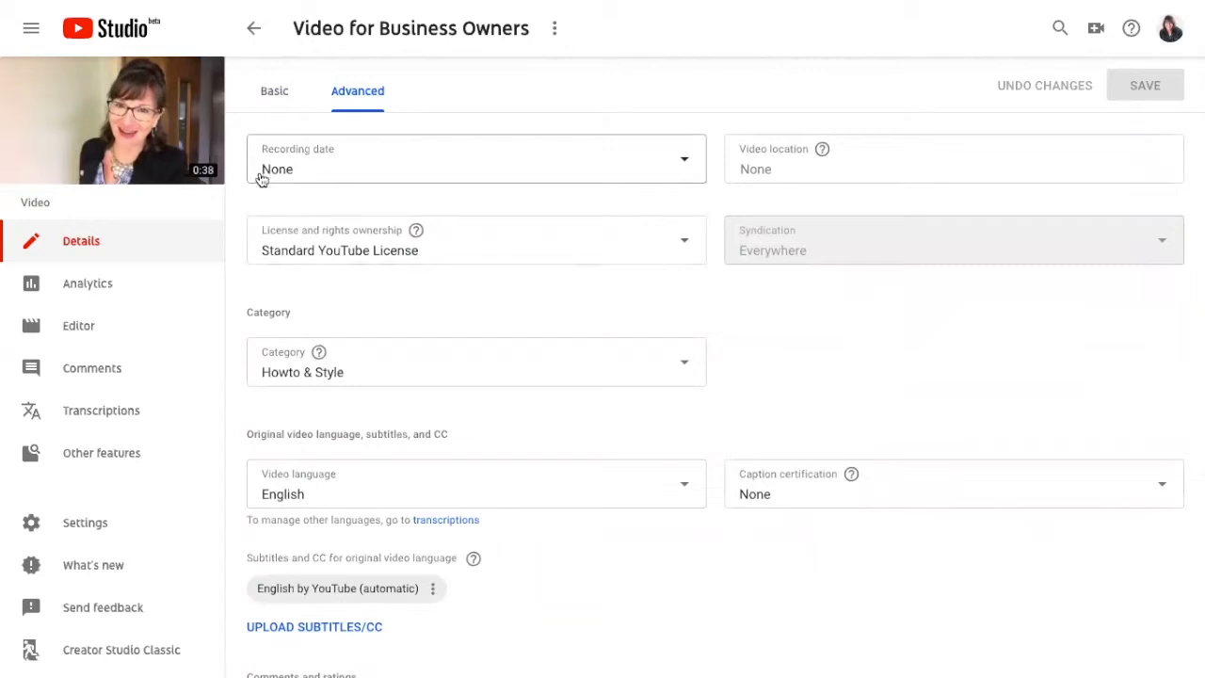
scroll(570, 358, "down", 2)
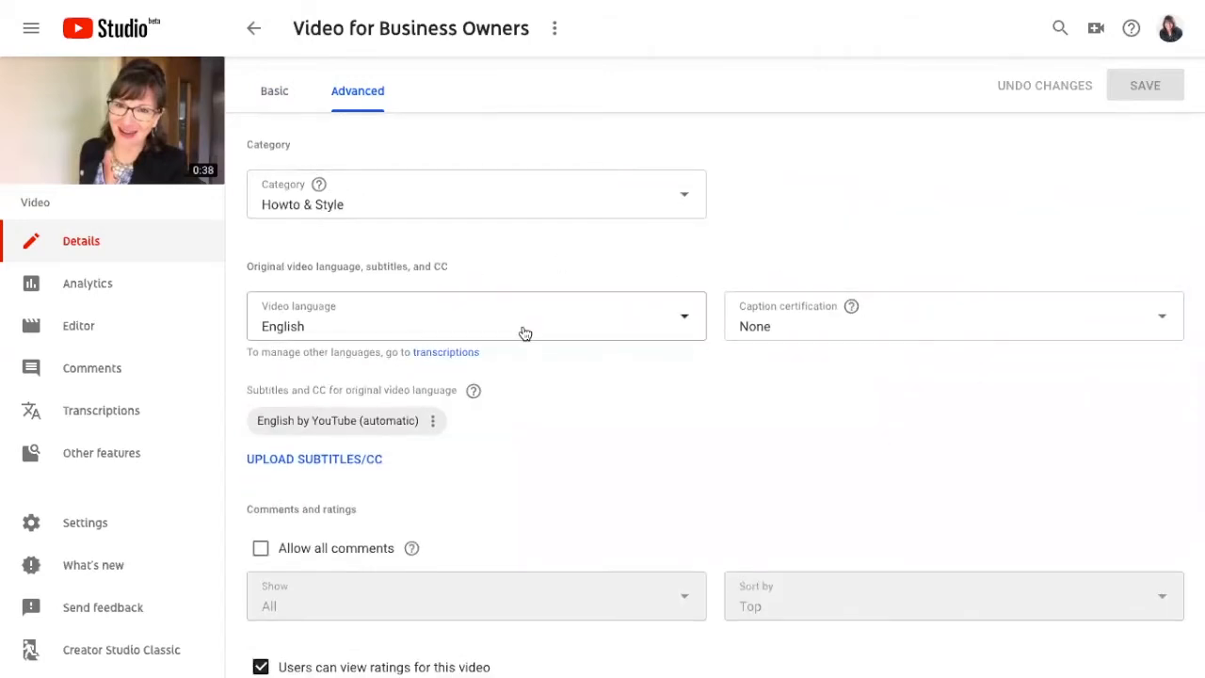
scroll(526, 335, "down", 1)
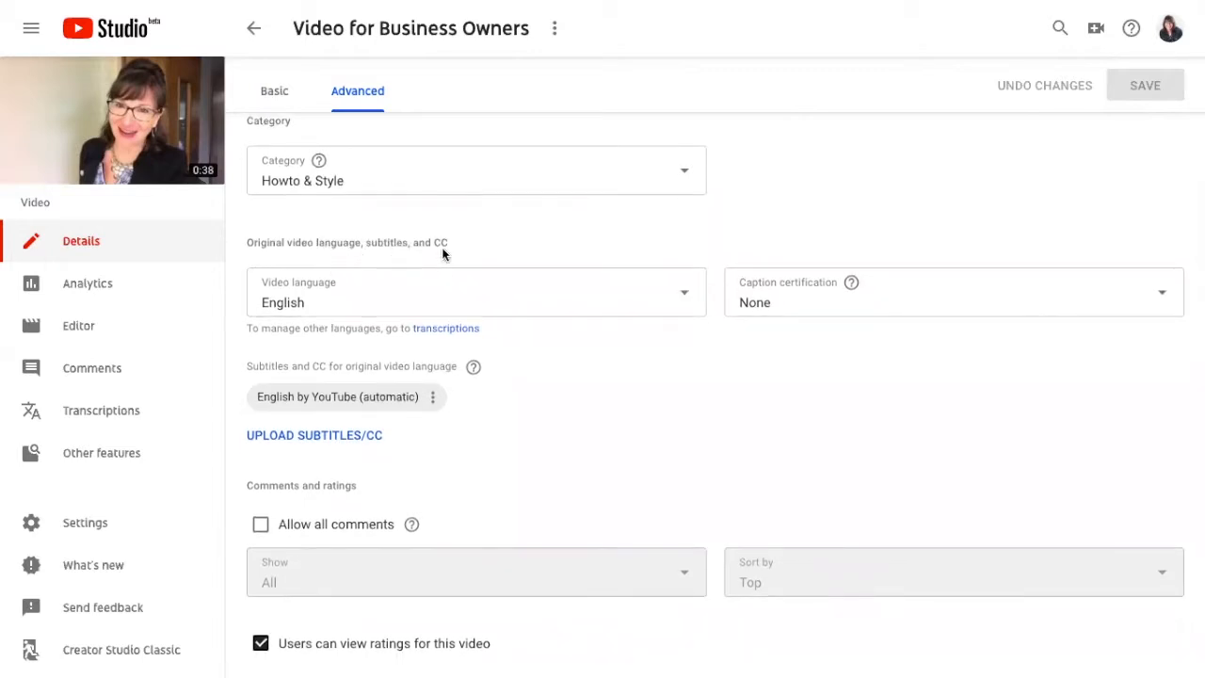
scroll(592, 405, "down", 2)
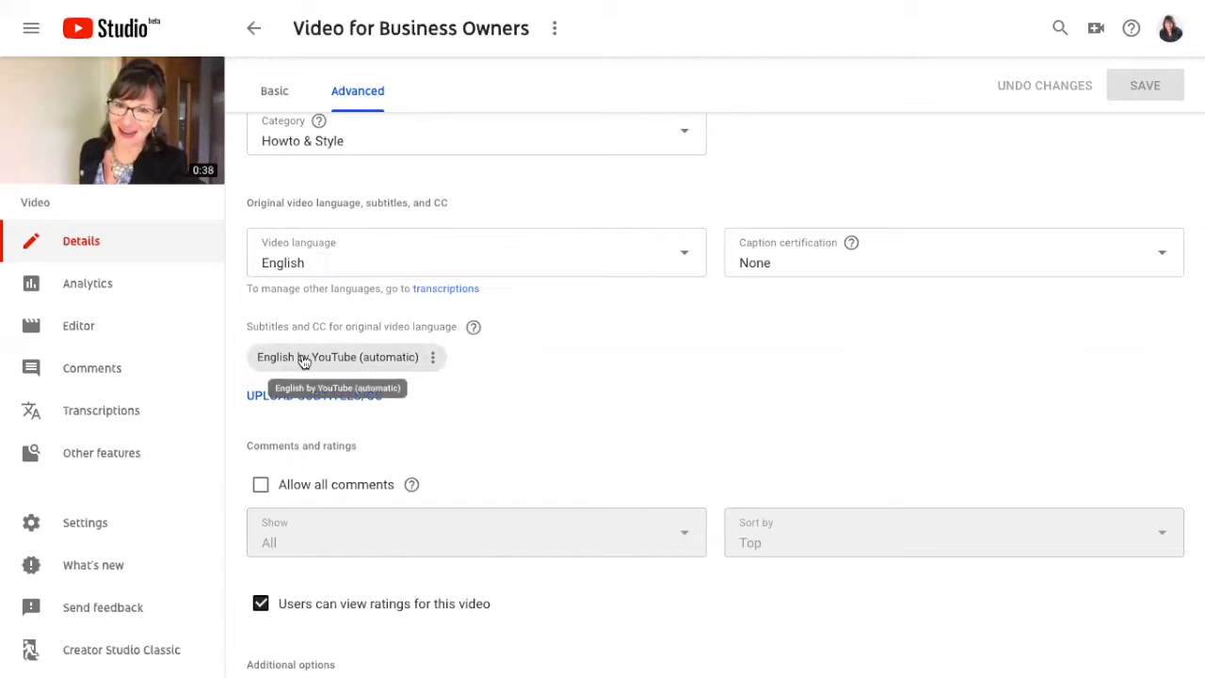
left_click(337, 362)
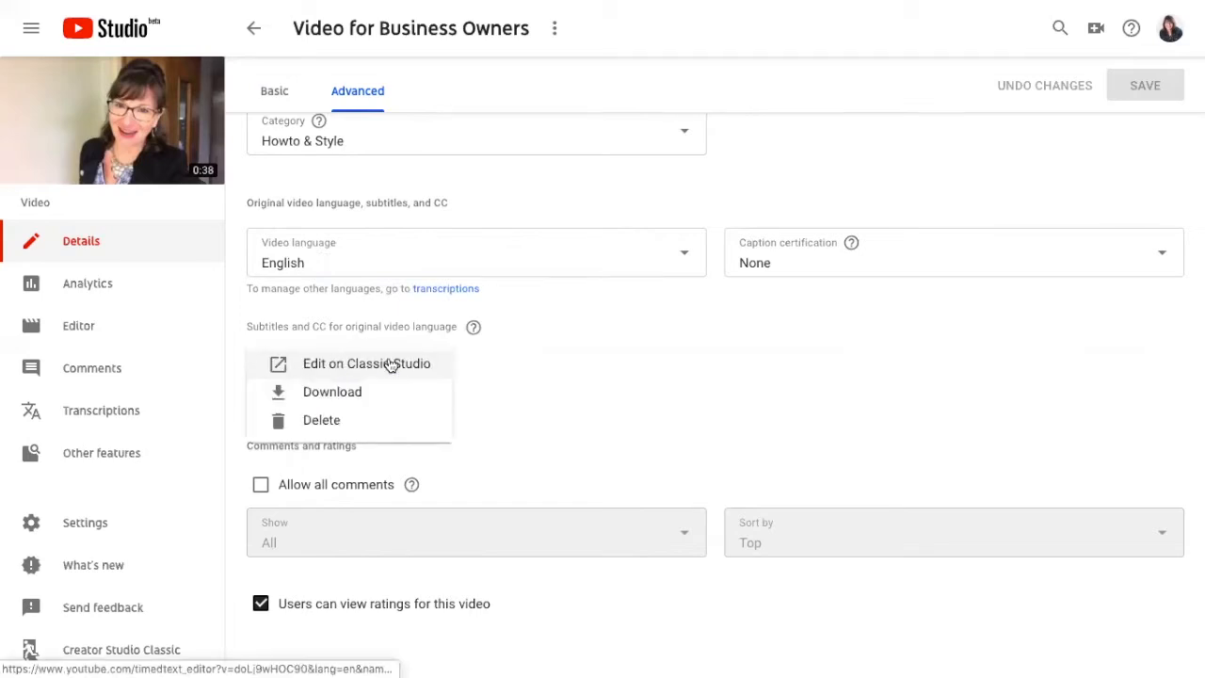
left_click(522, 386)
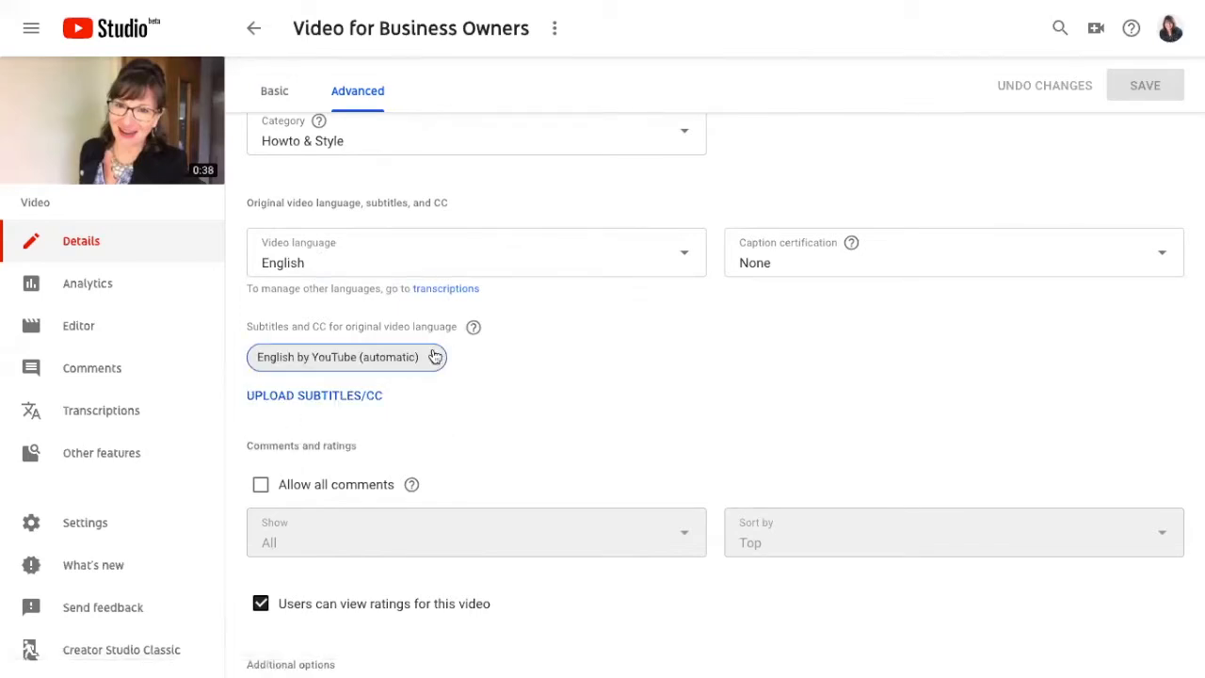
left_click(401, 359)
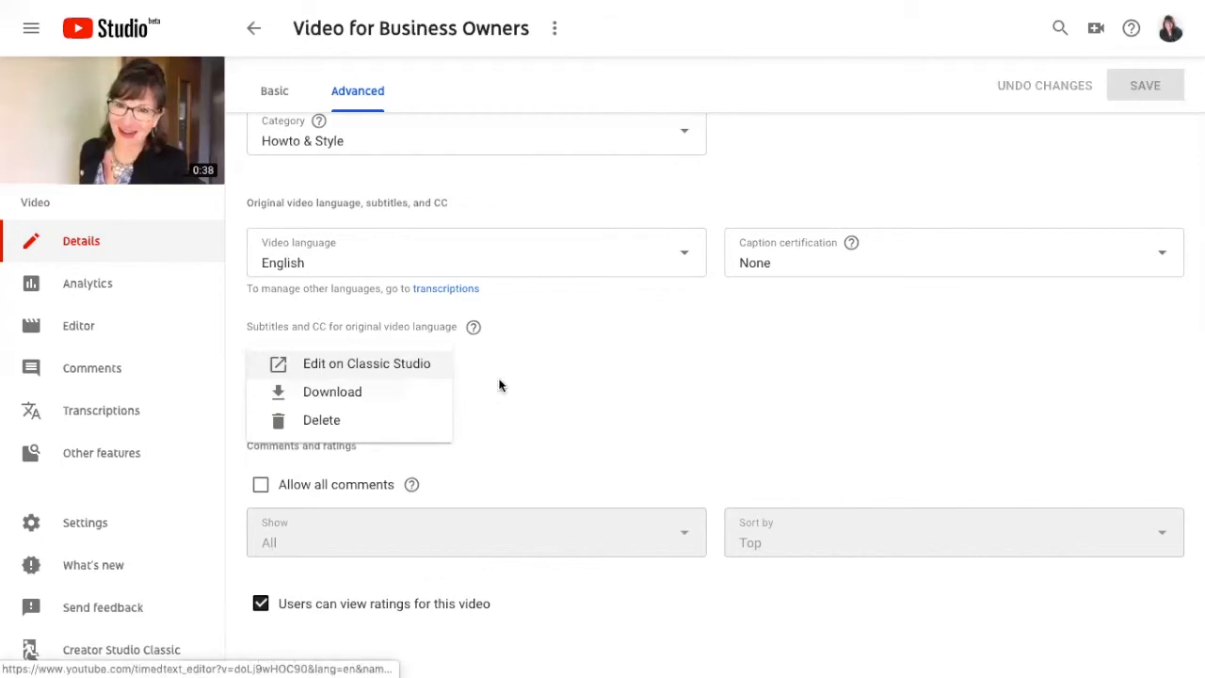
left_click(420, 365)
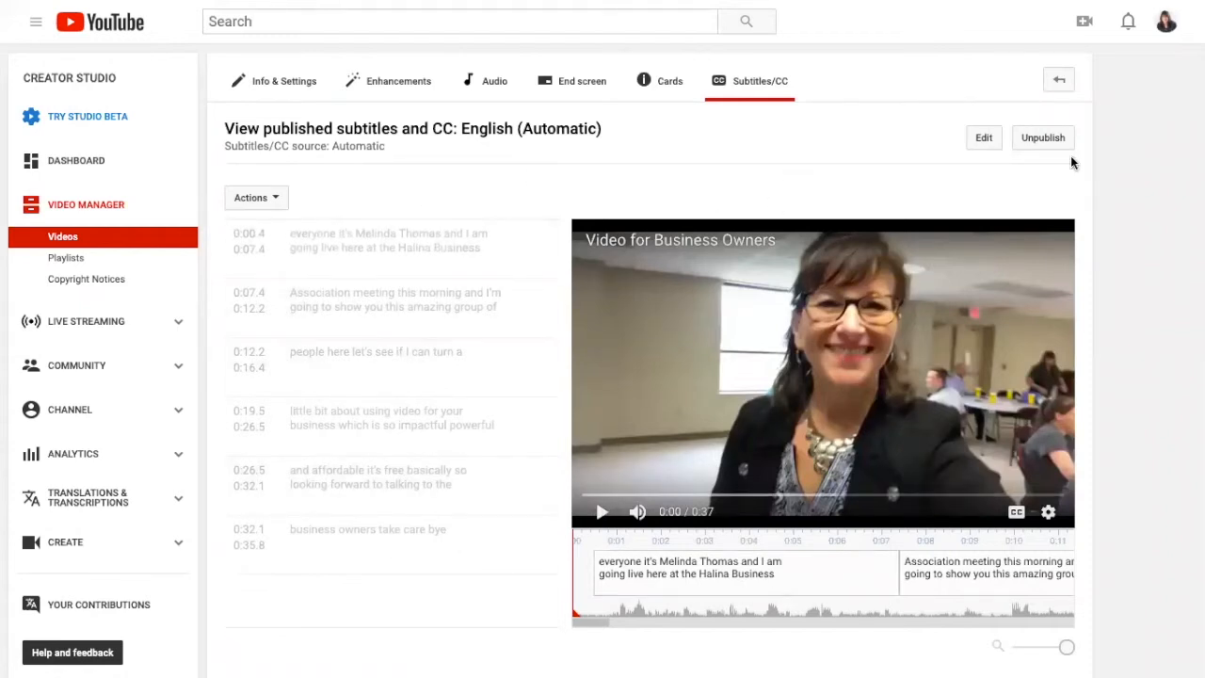
left_click(985, 146)
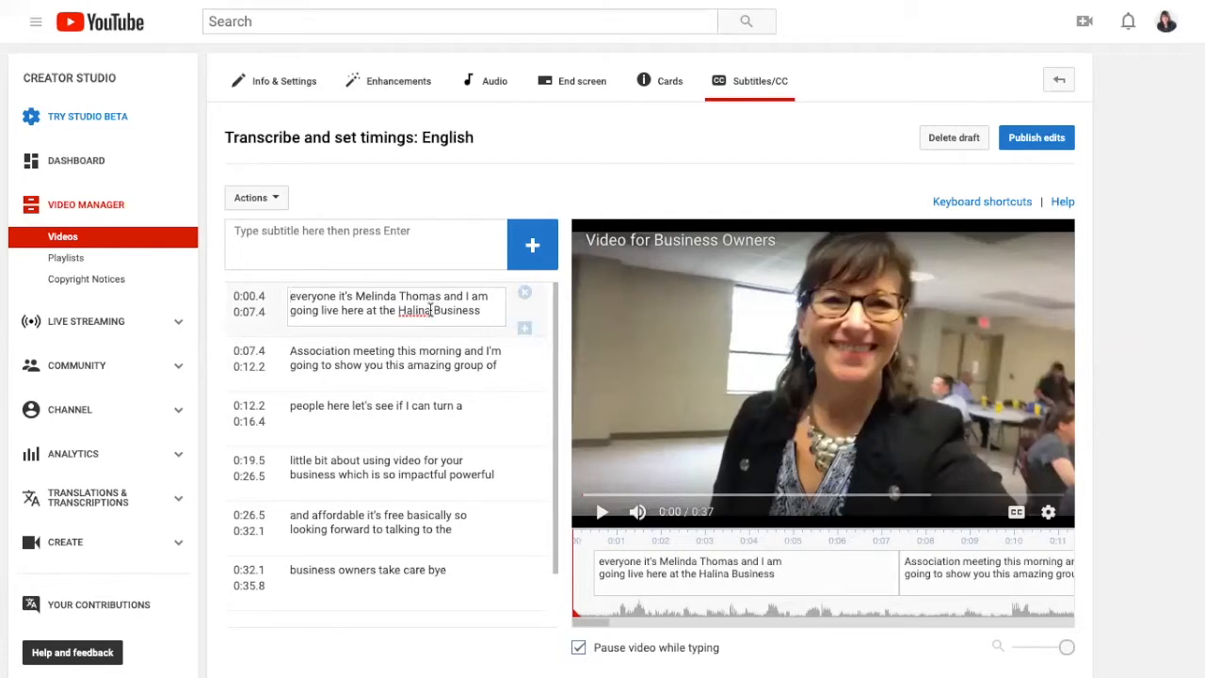
- Correct the misspelled place name in the first subtitle line to "Helena"
left_click_drag(431, 310, 408, 304)
key("BackSpace")
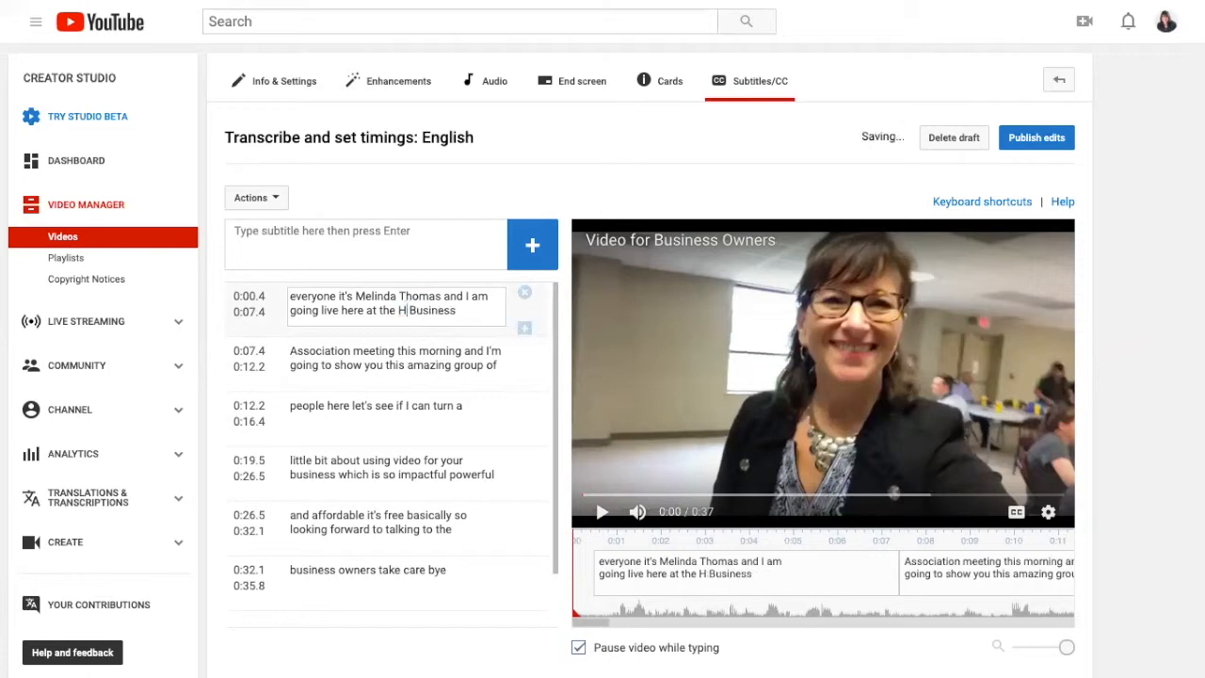
type("elena")
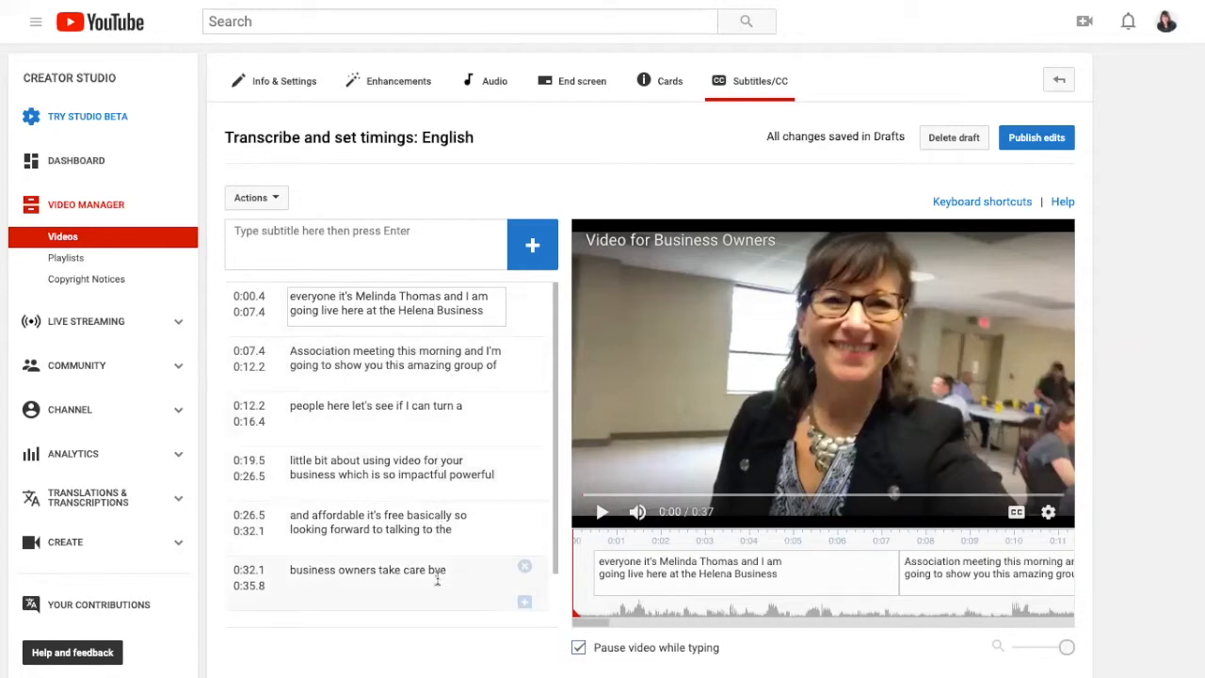
- Check the wording of the remaining subtitle lines against the matching moments of the video
scroll(437, 576, "down", 1)
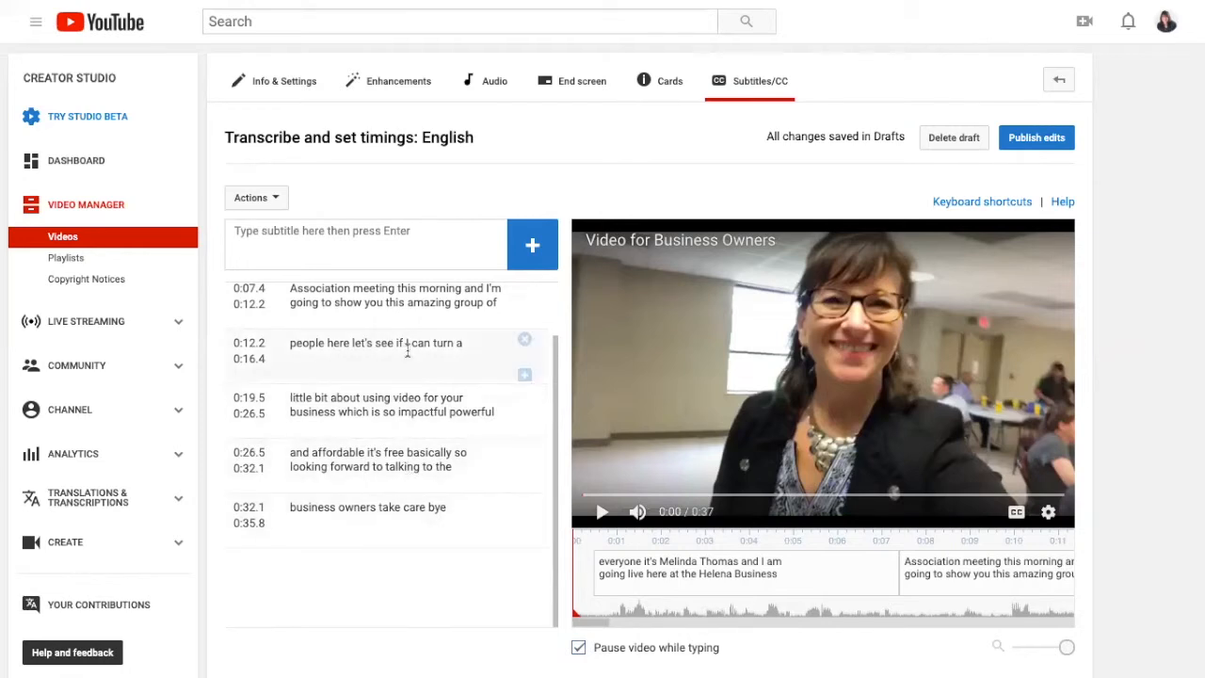
left_click(407, 351)
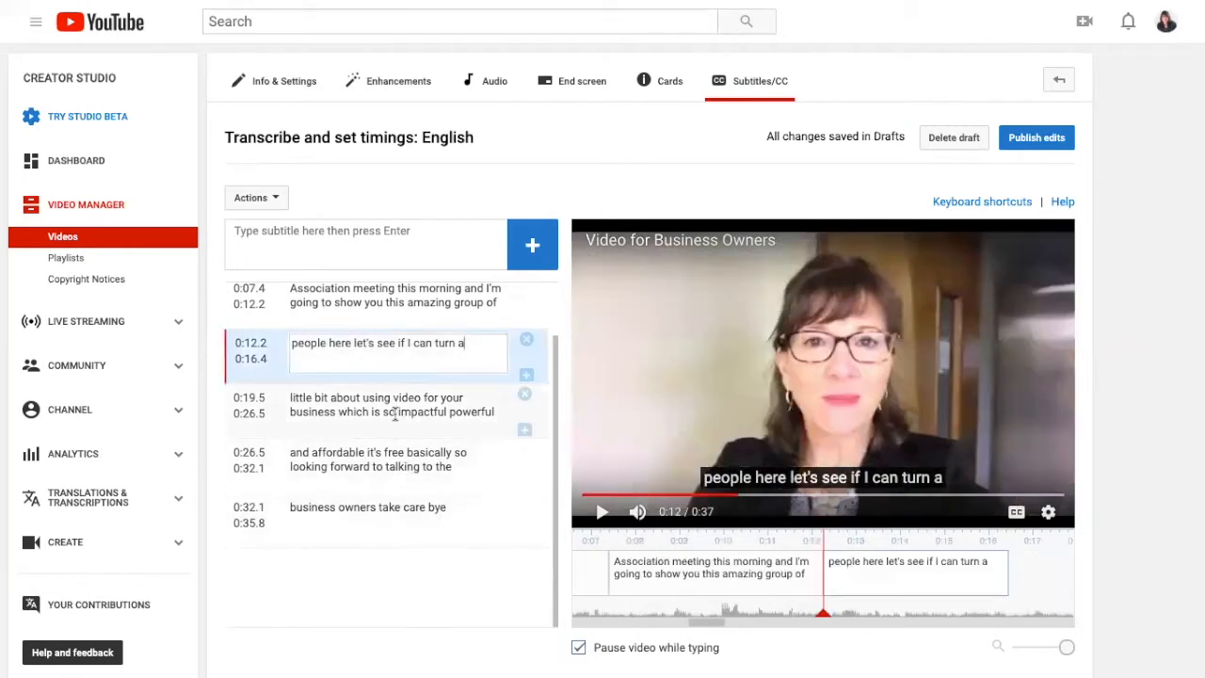
left_click(396, 406)
left_click(388, 461)
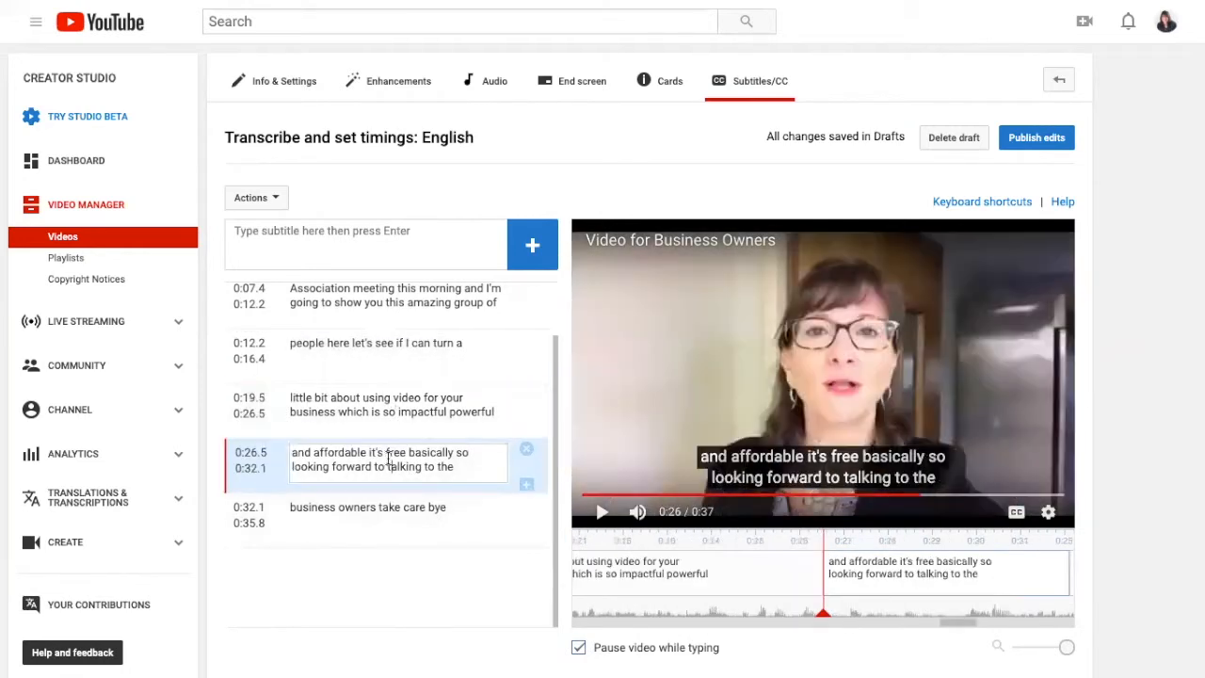
left_click(380, 510)
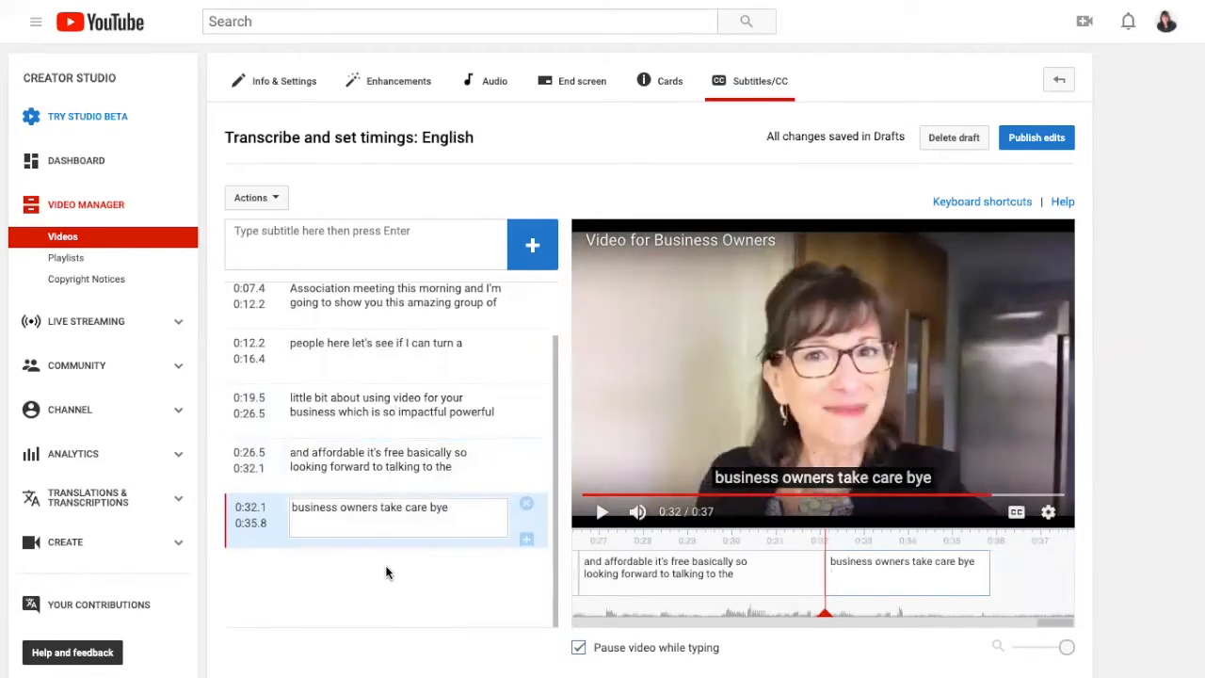
left_click(347, 302)
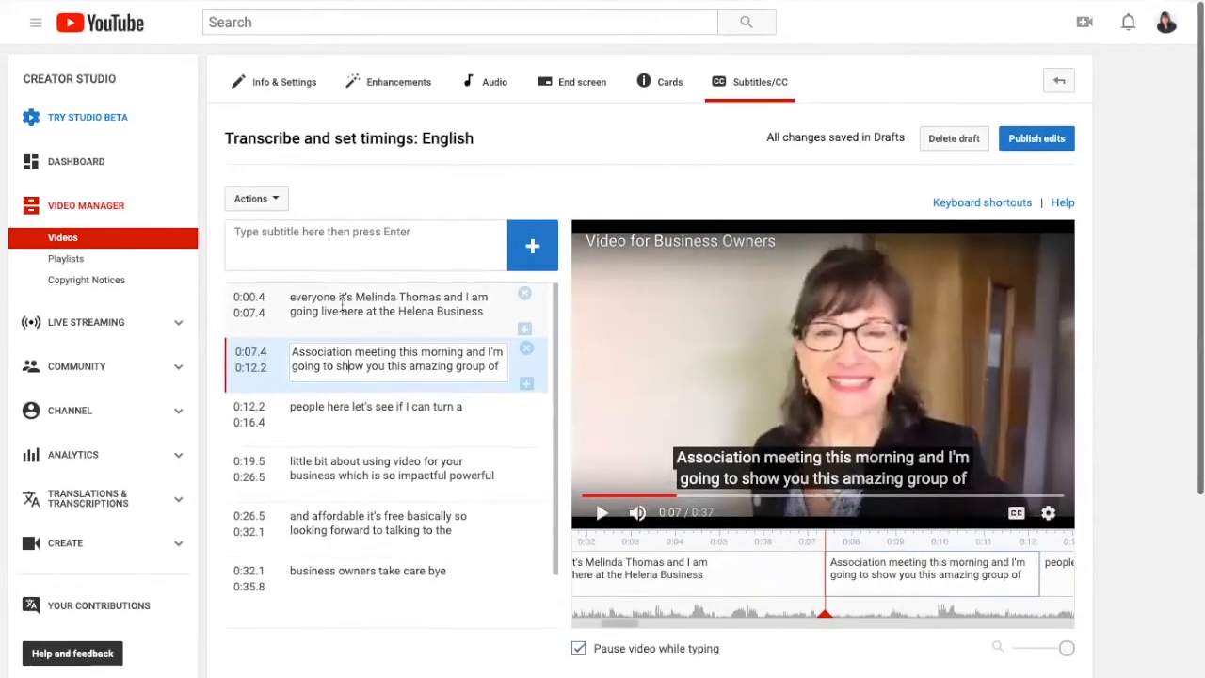
- Change the opening of the first subtitle line to "Hey everyone! It's" and publish the edited English subtitles
left_click(343, 307)
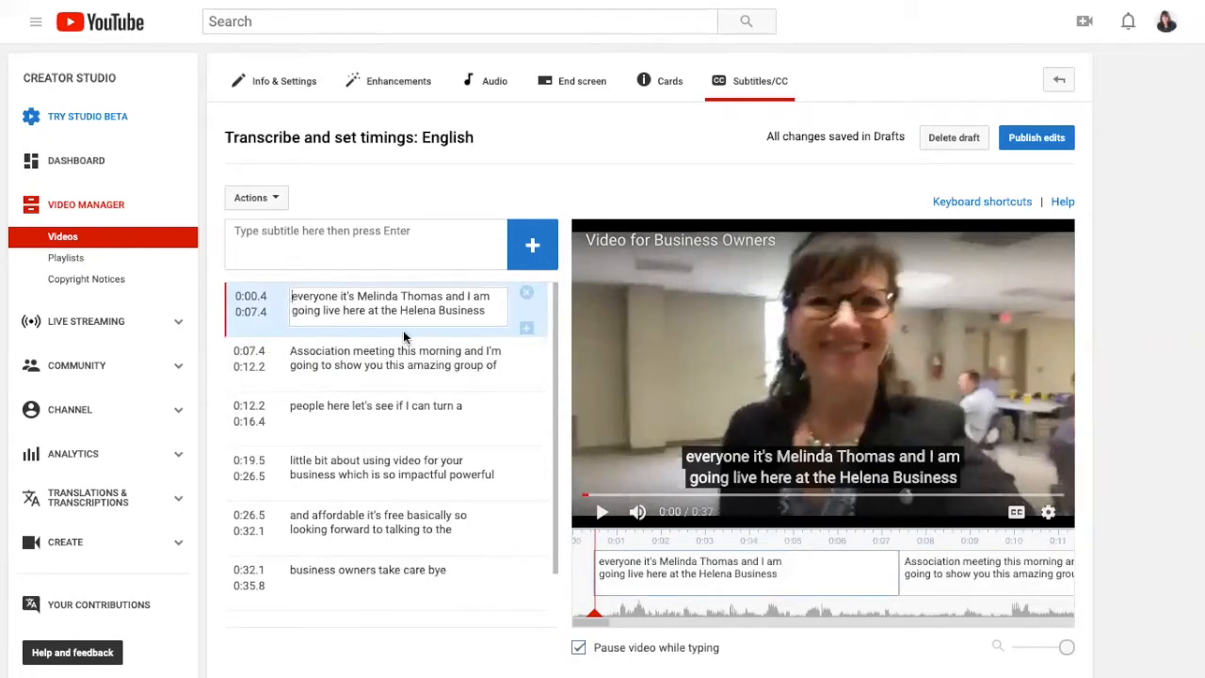
type("Hey")
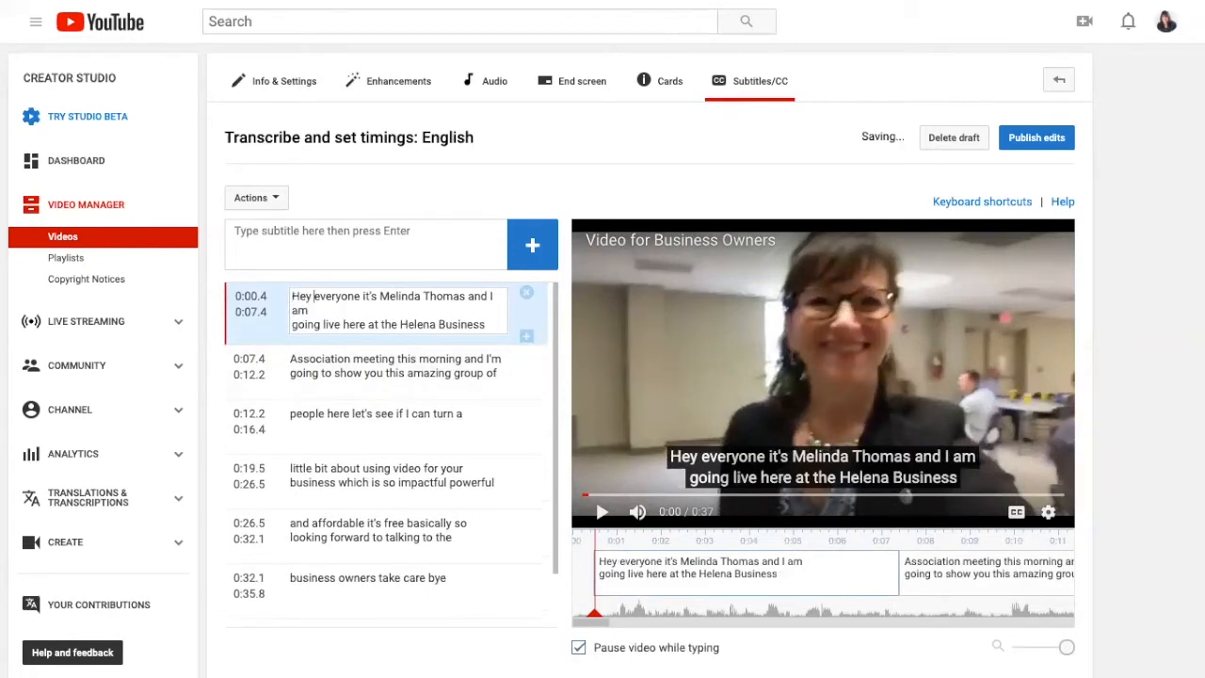
left_click(363, 297)
type("!")
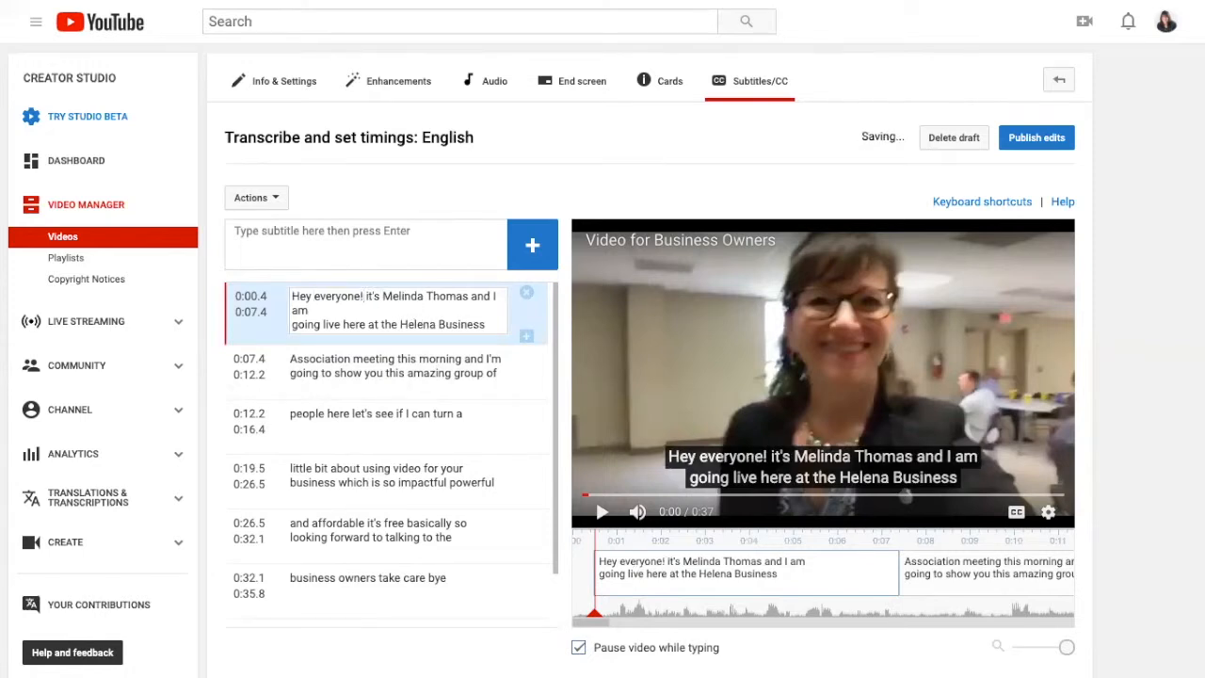
left_click(368, 296)
key("BackSpace")
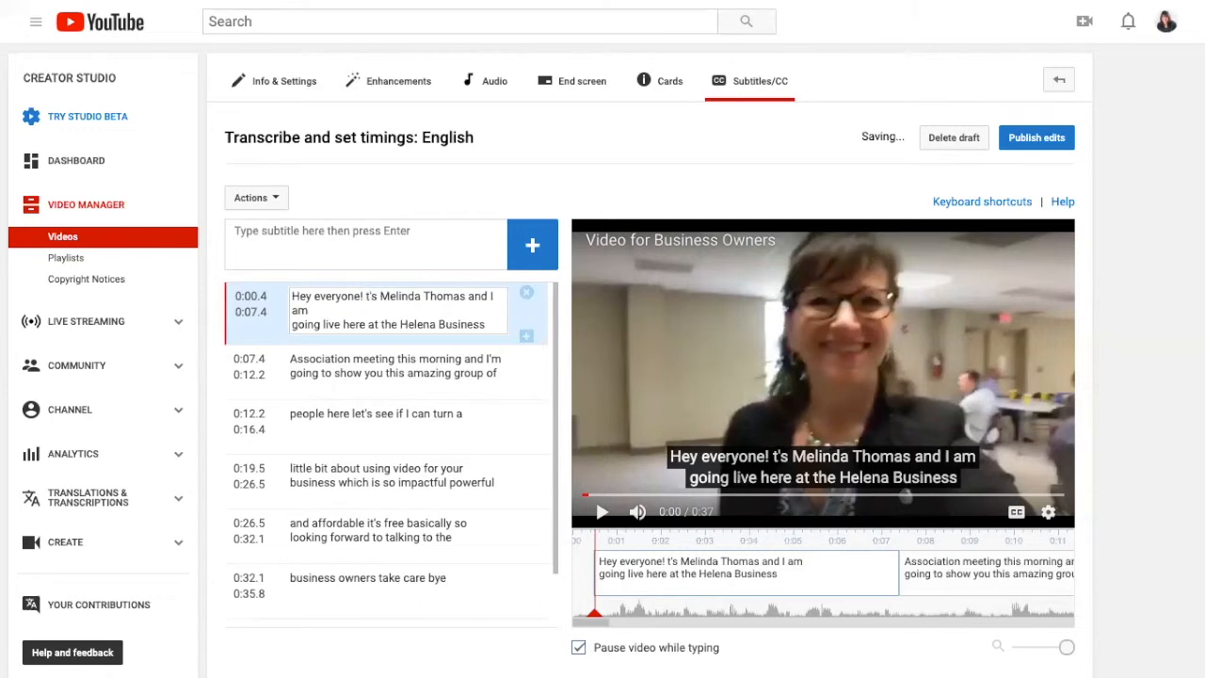
type("I")
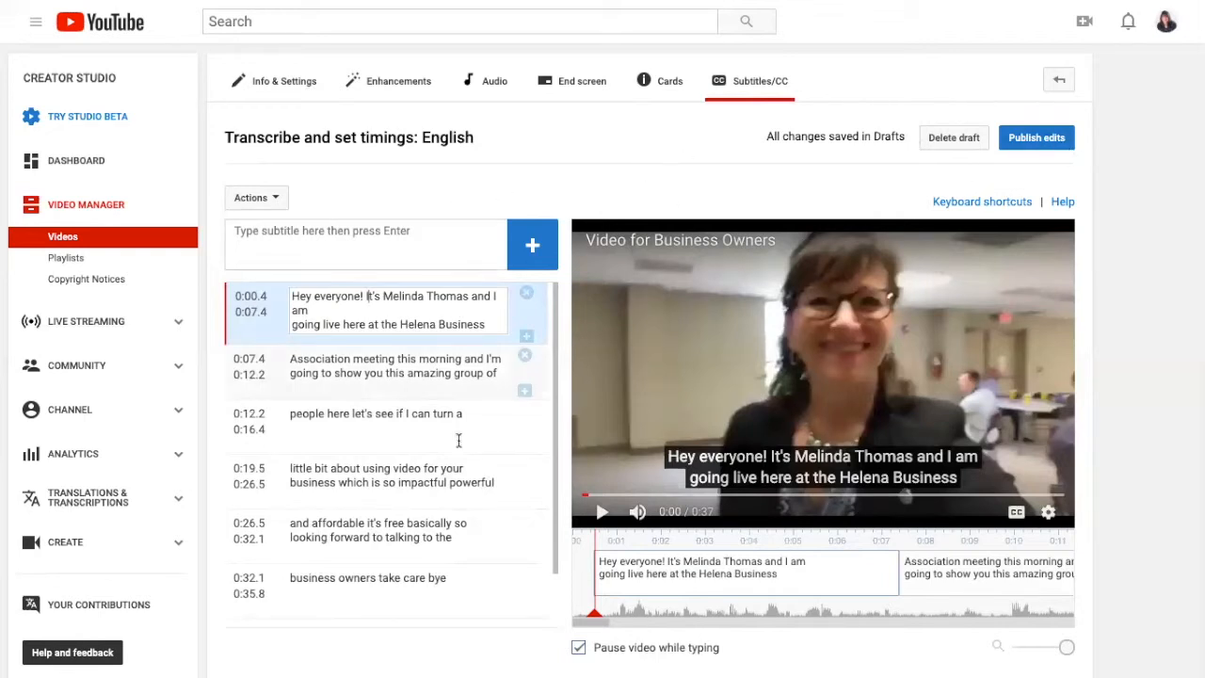
scroll(458, 437, "down", 1)
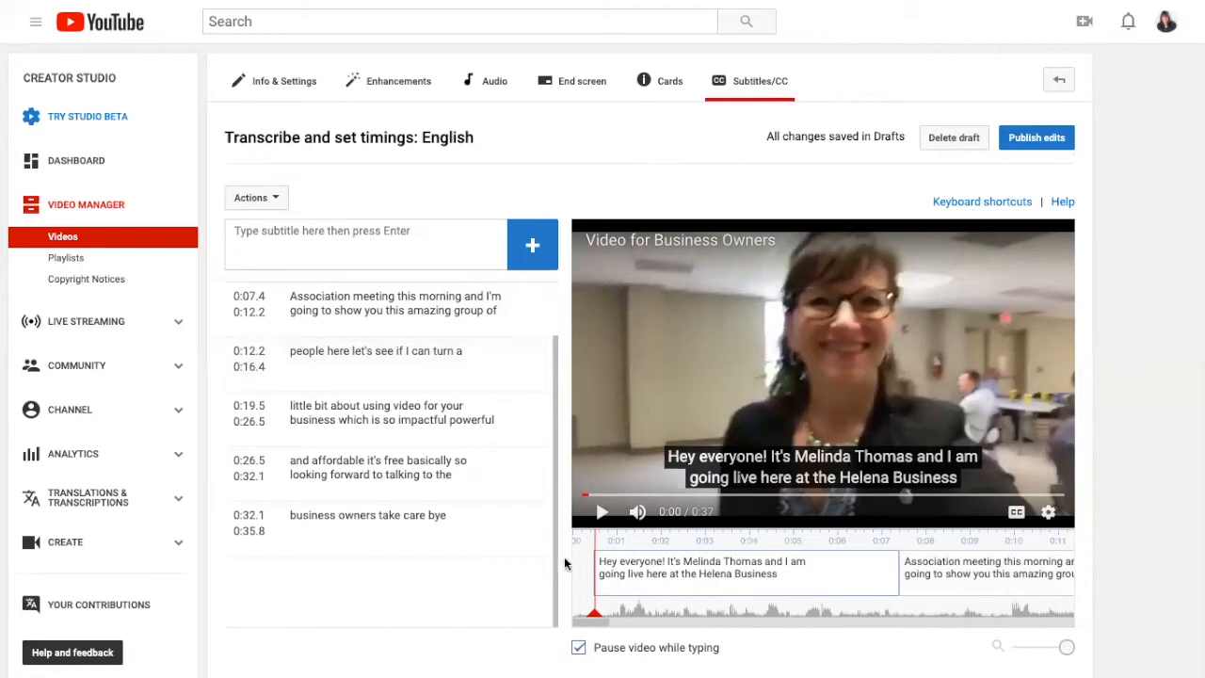
left_click(1048, 143)
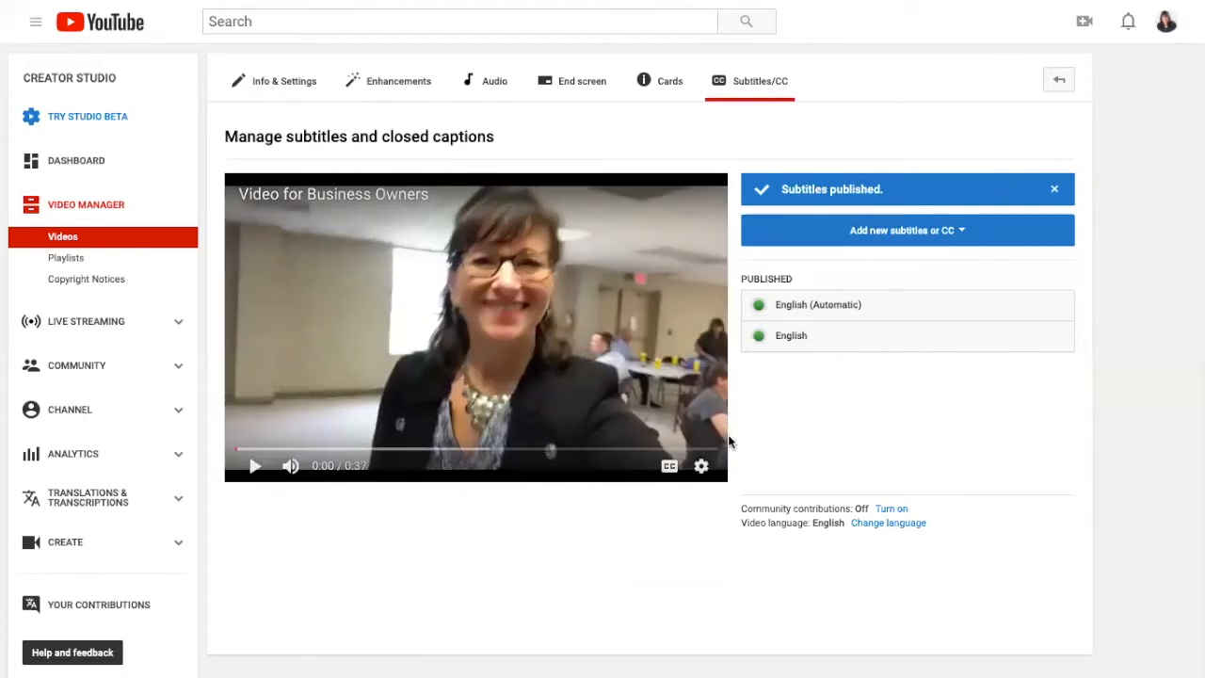
- Turn on closed captions in the video preview and check the player's speed, subtitle and quality settings
left_click(672, 468)
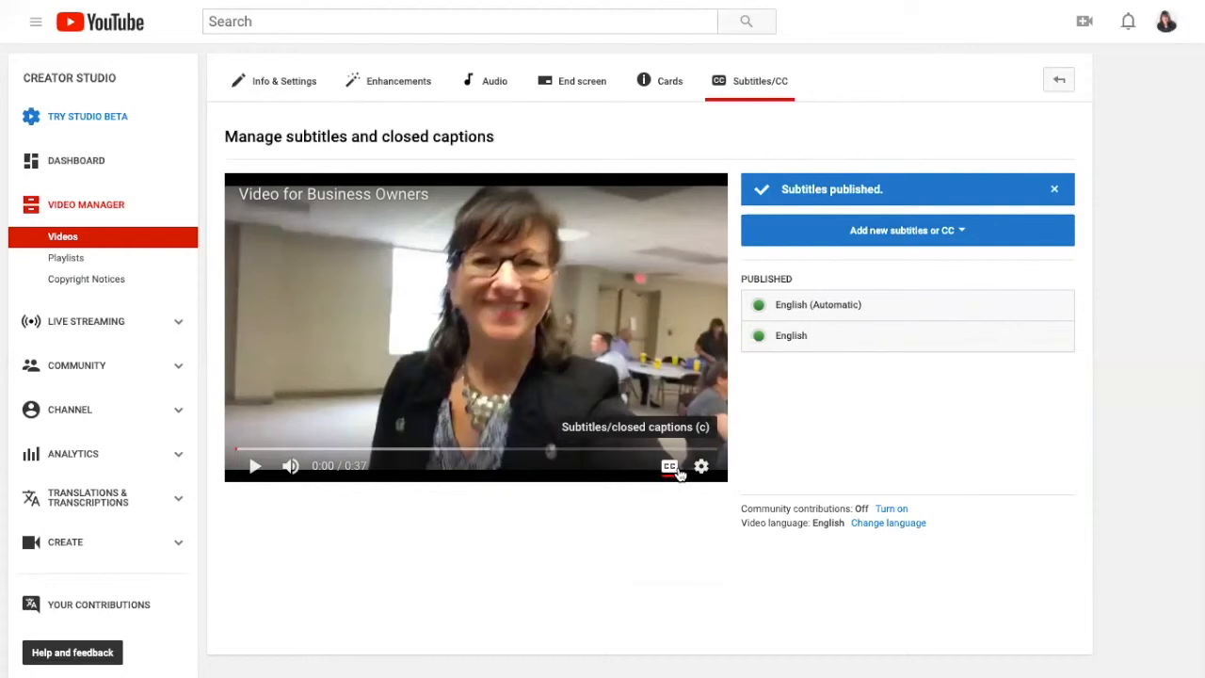
left_click(701, 471)
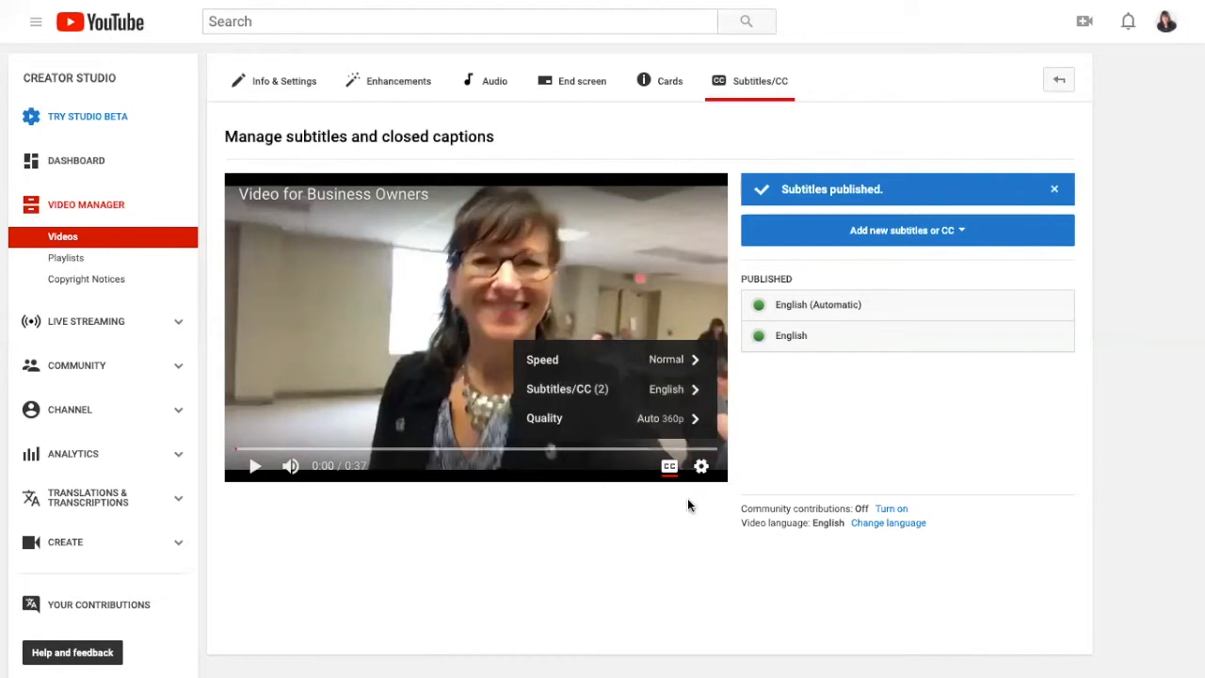
left_click(691, 529)
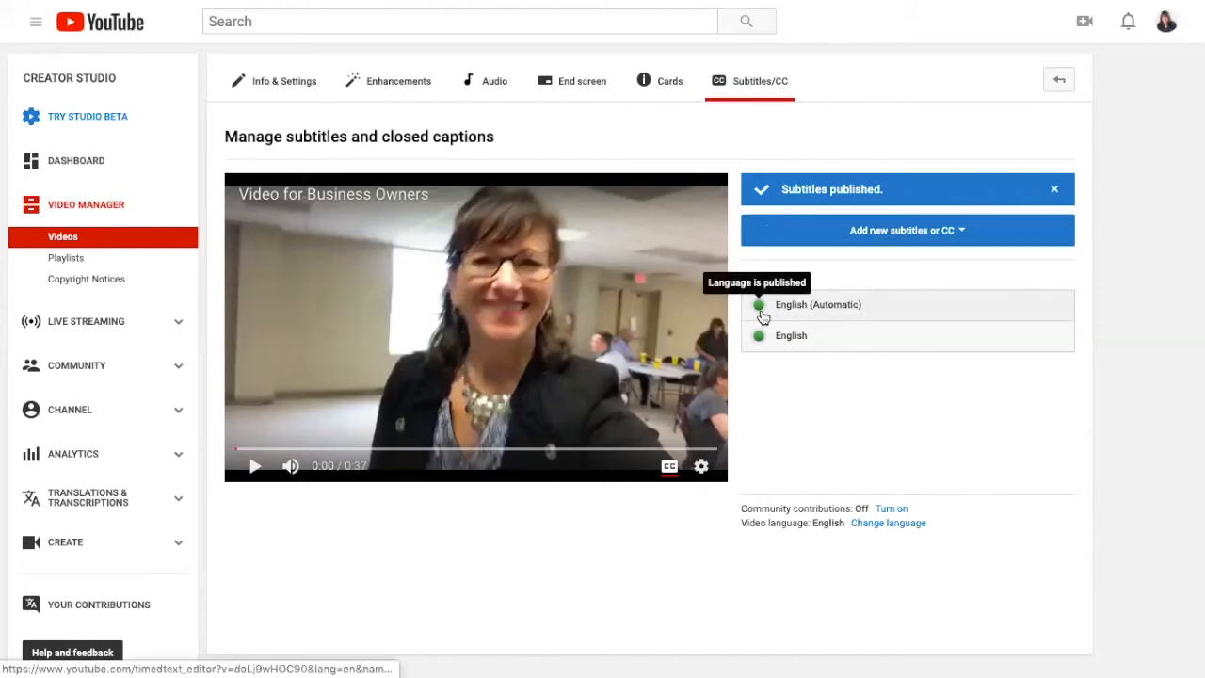
- Open the published English (Automatic) subtitles for editing and correct the place name in the first line to "Helena"
left_click(896, 308)
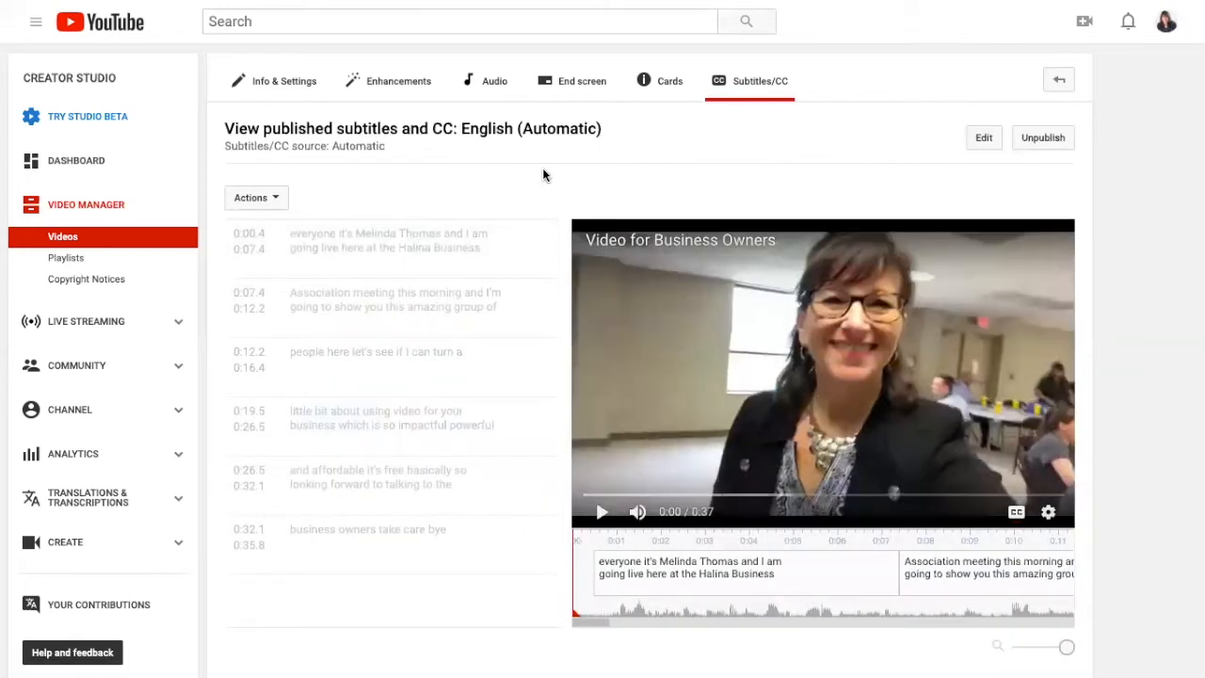
left_click(998, 138)
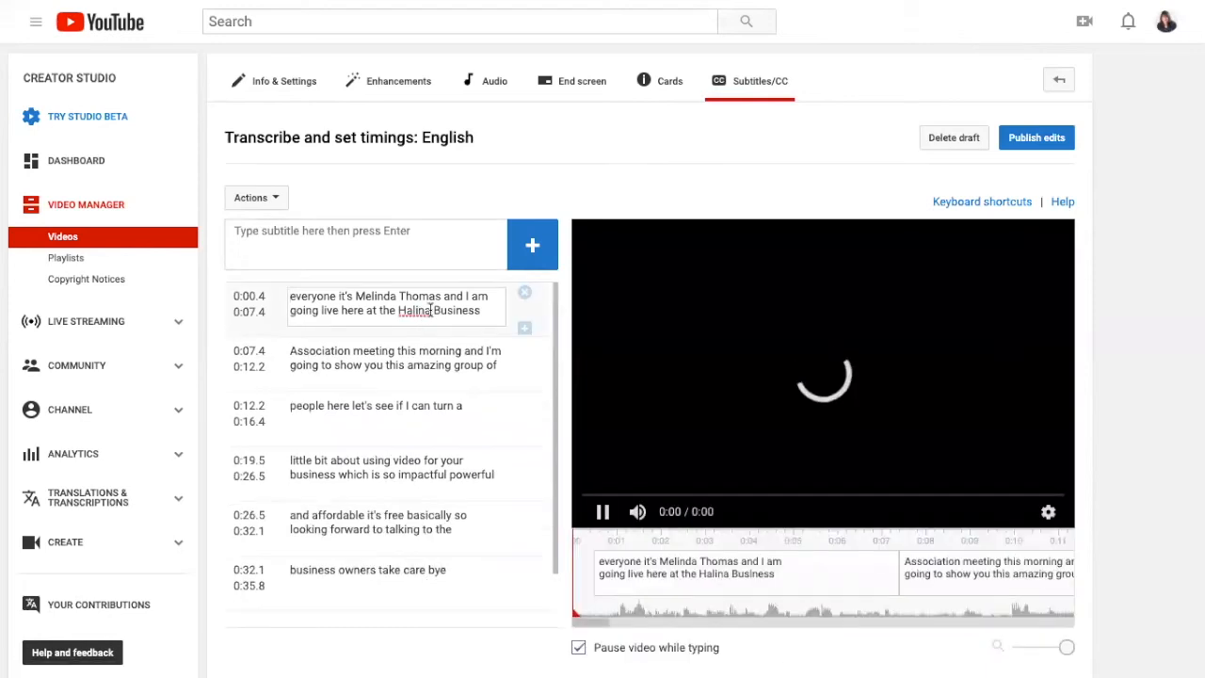
left_click(431, 309)
key("BackSpace")
key("BackSpace")
key("BackSpace")
key("BackSpace")
key("BackSpace")
type("elena")
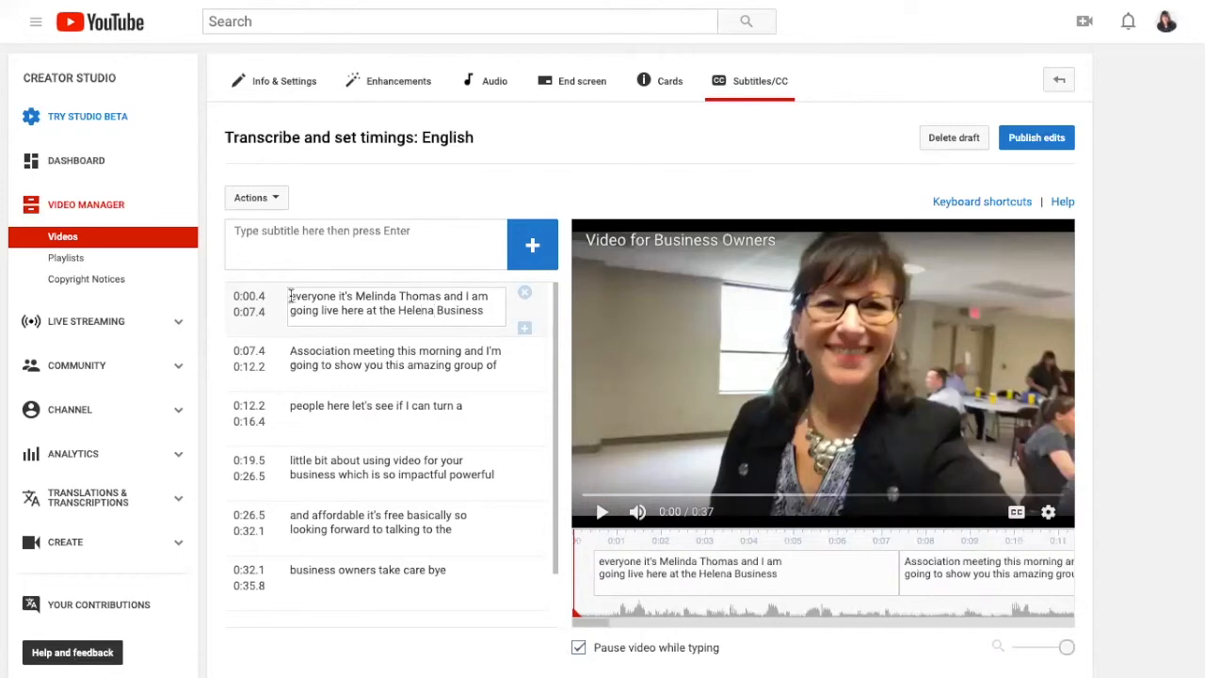
- Change the first subtitle line's opening to "Hey everyone!" and publish the edits, overwriting the existing English subtitles
left_click(291, 297)
type("Hey")
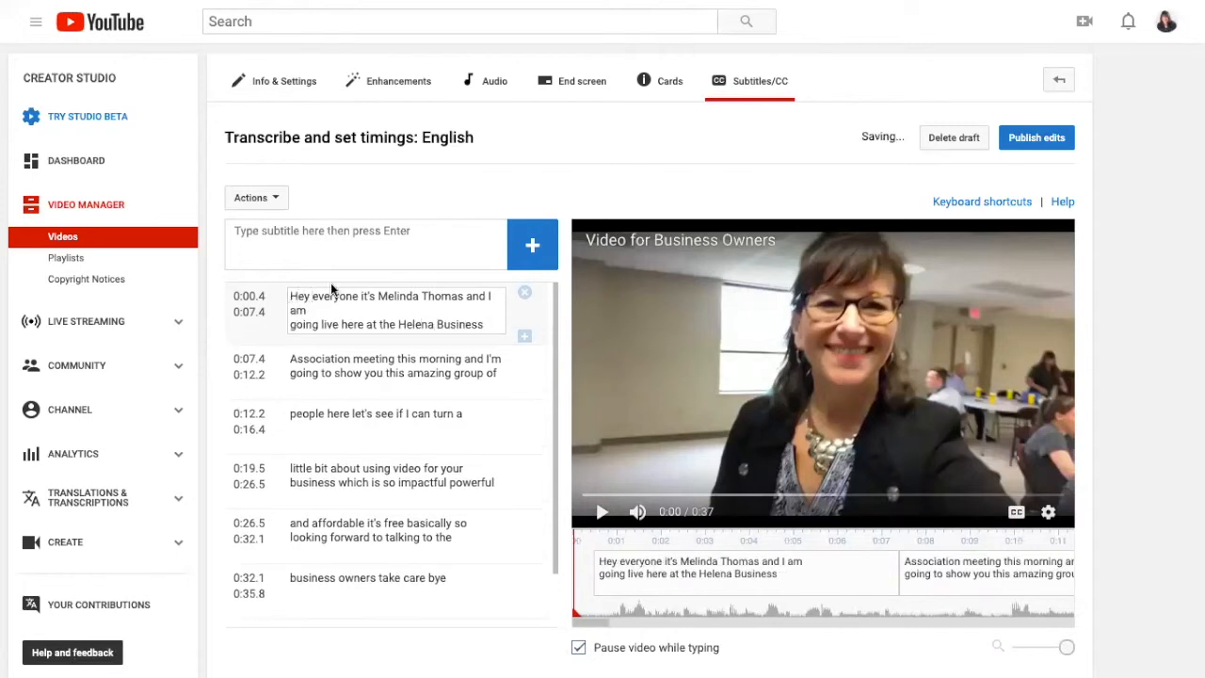
left_click(363, 295)
type("!")
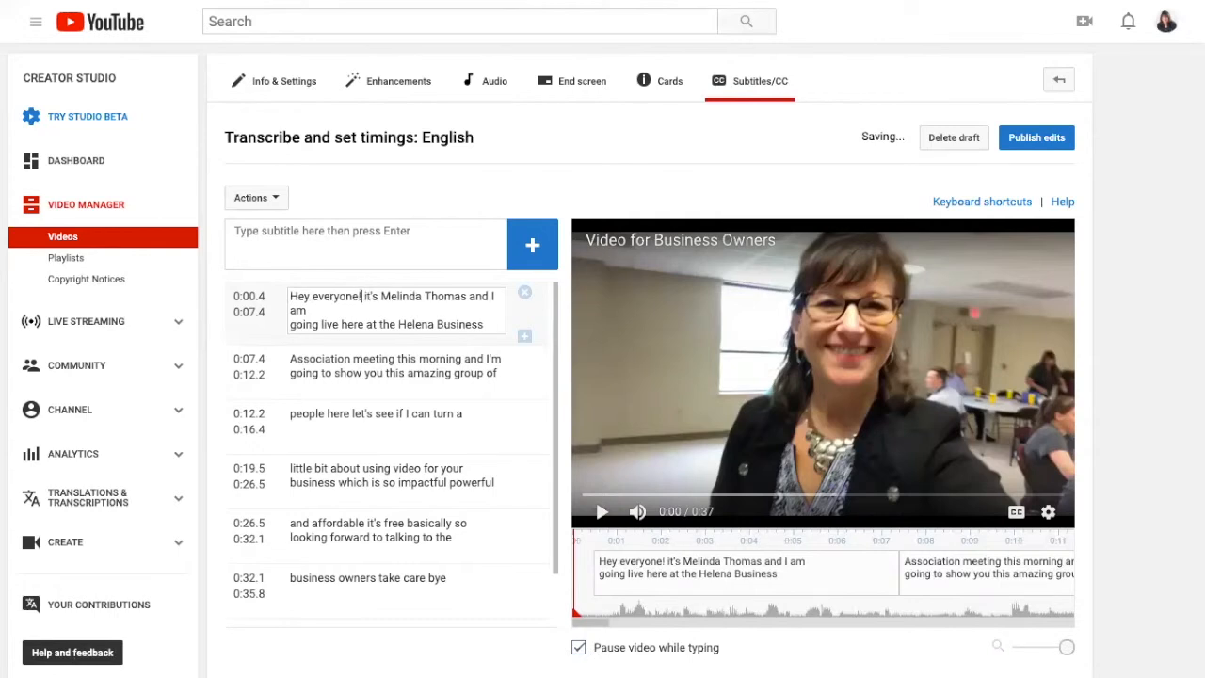
left_click(1052, 149)
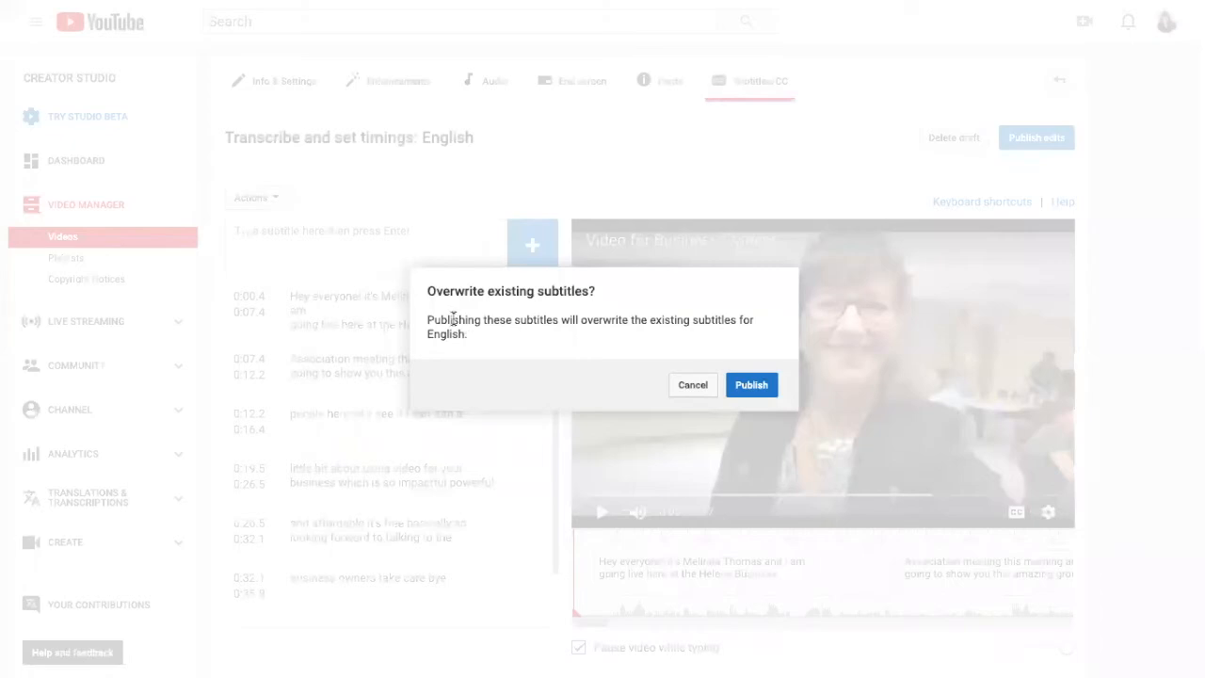
left_click(749, 386)
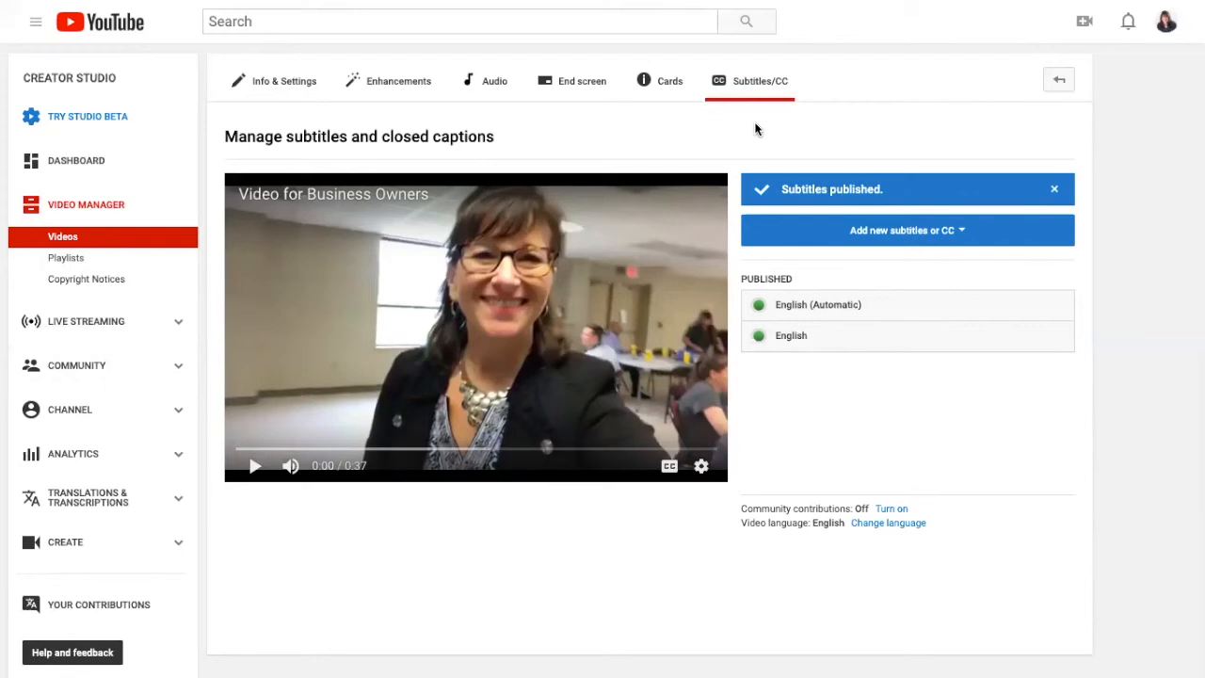
- Save the video's info and settings, and return to the Video Manager
left_click(254, 87)
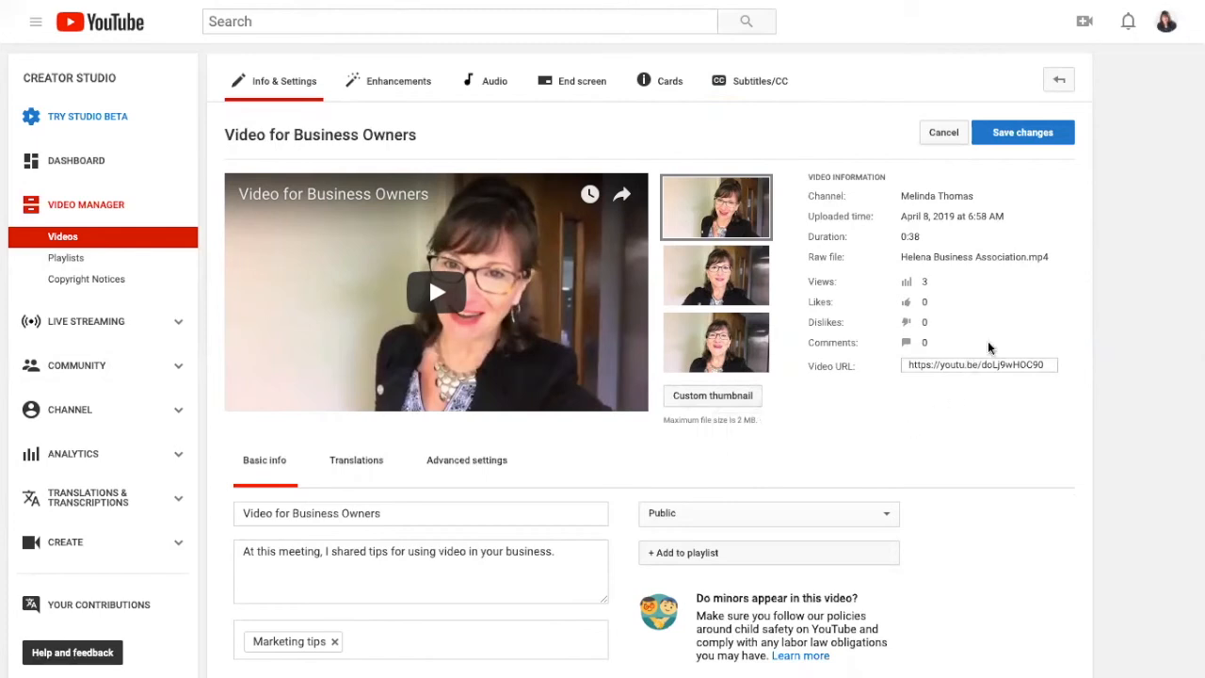
left_click(1036, 137)
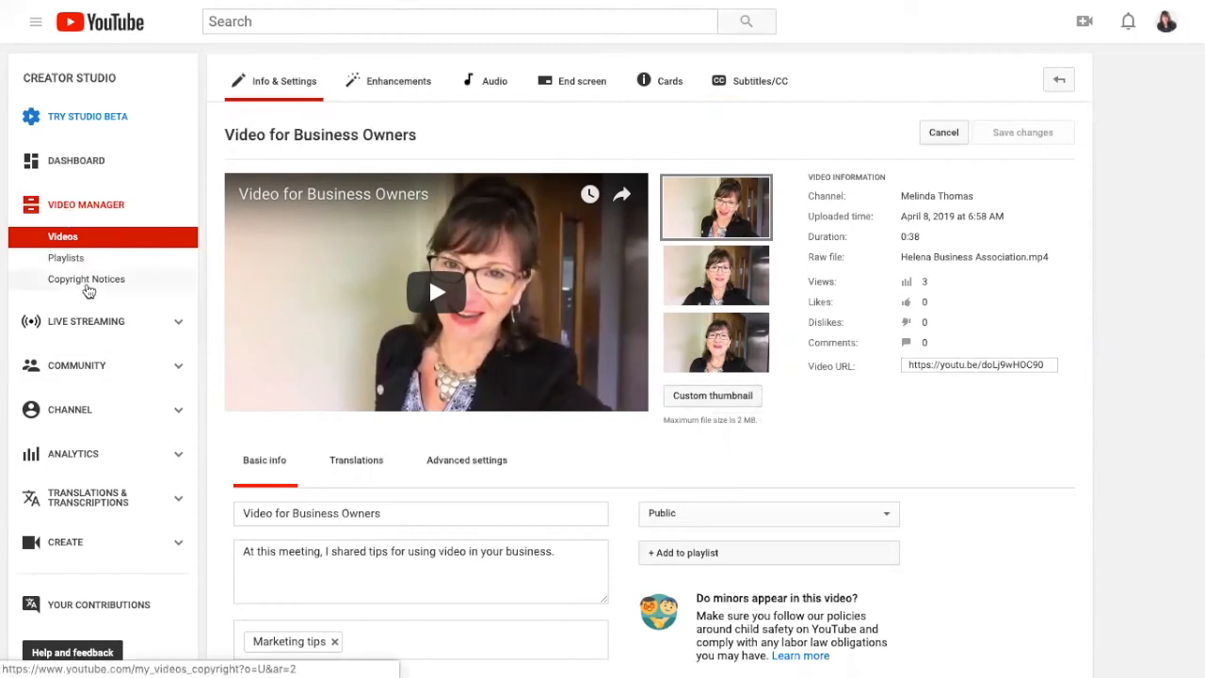
left_click(88, 211)
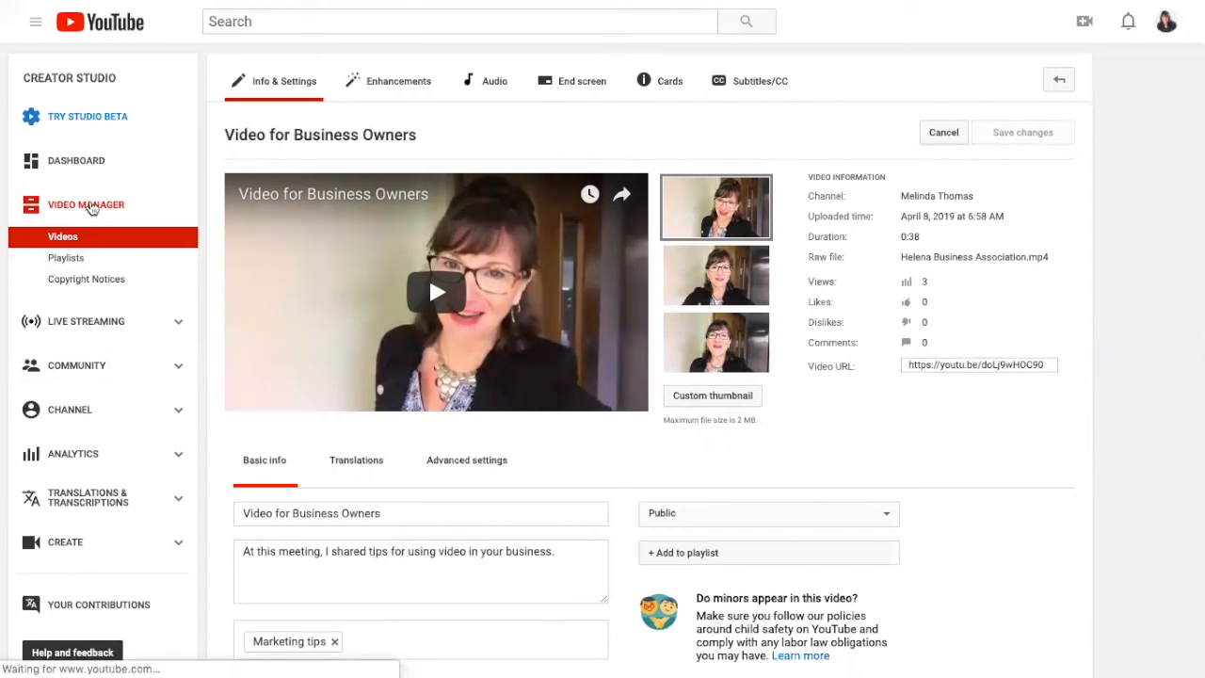